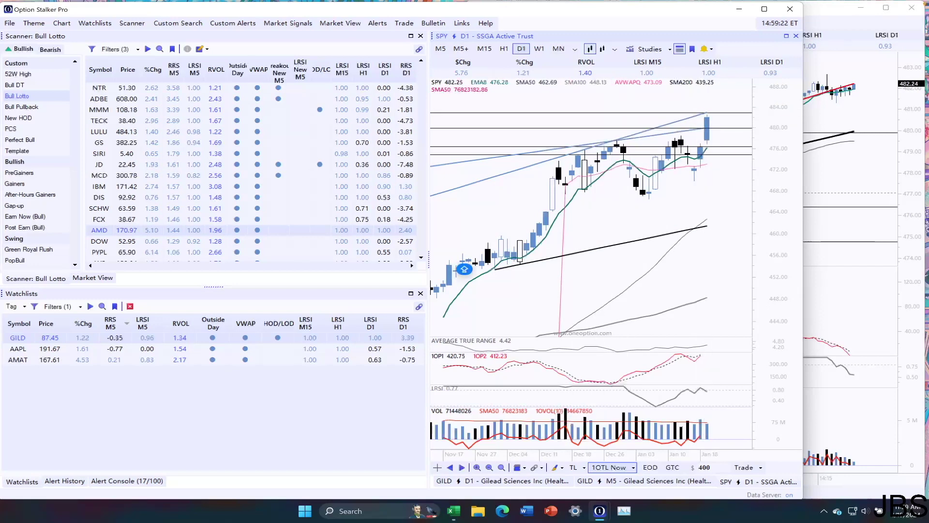
# Check the SPY 5-minute chart and return to the SPY daily chart to inspect its latest candle.
pyautogui.hotkey('alt', 'Tab')
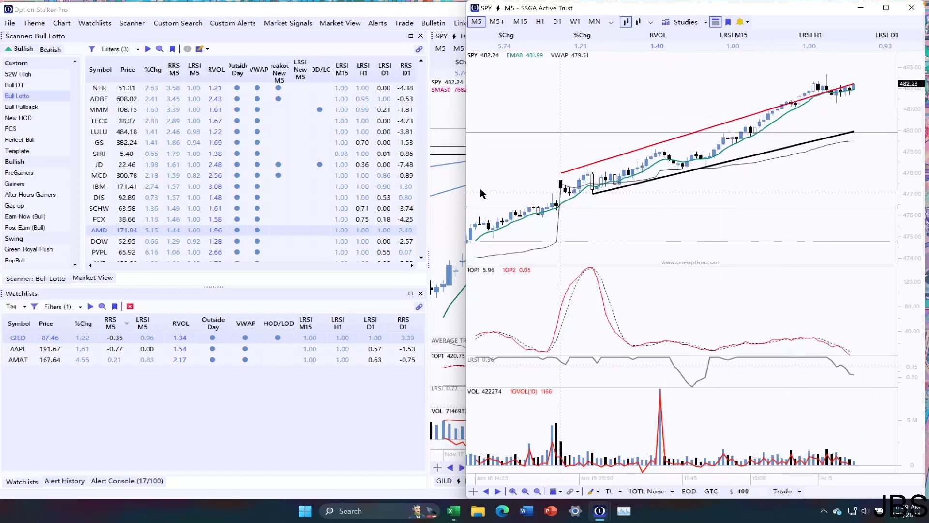
pyautogui.click(458, 203)
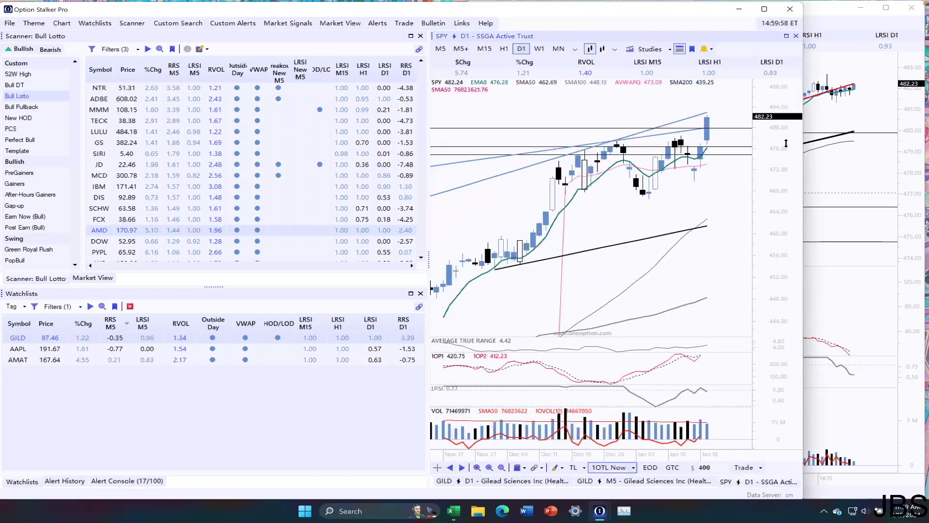
pyautogui.moveTo(706, 129)
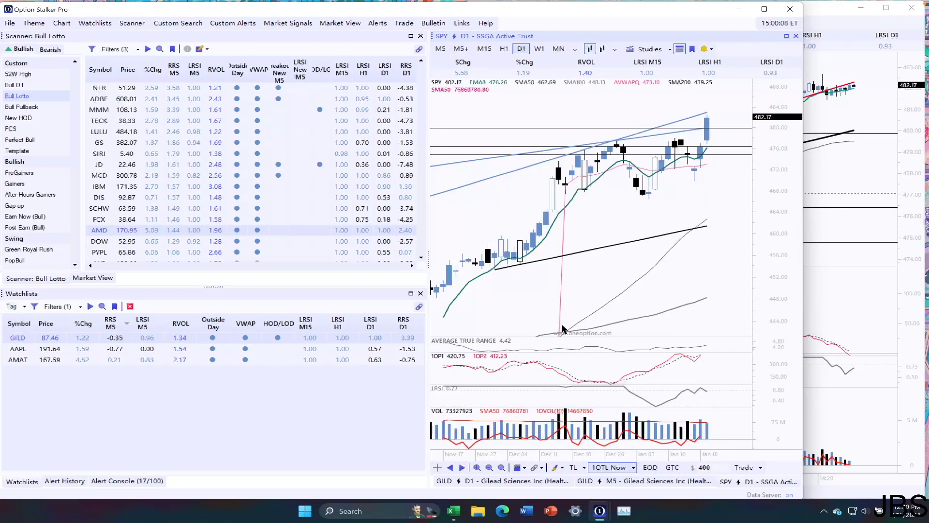
# Review GILD from the watchlist on its daily and 5-minute charts, ending on the daily chart.
pyautogui.click(15, 339)
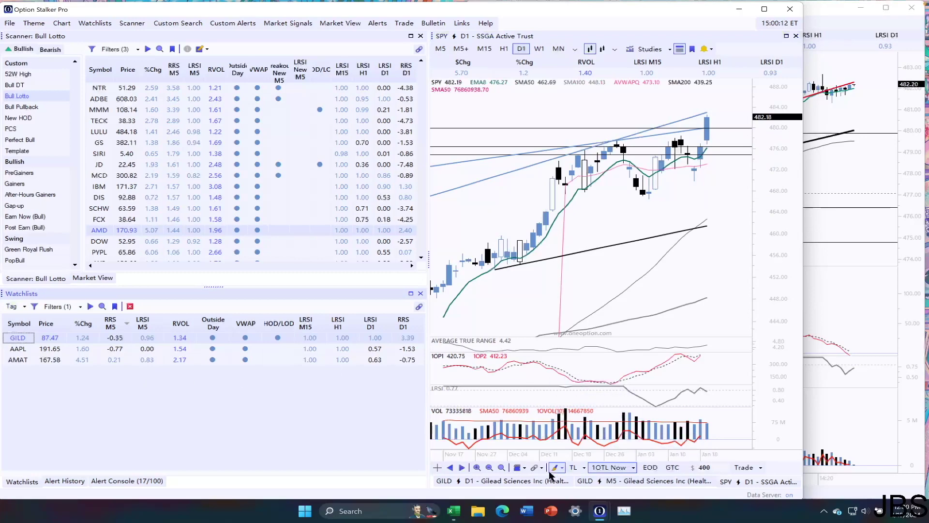
pyautogui.click(543, 482)
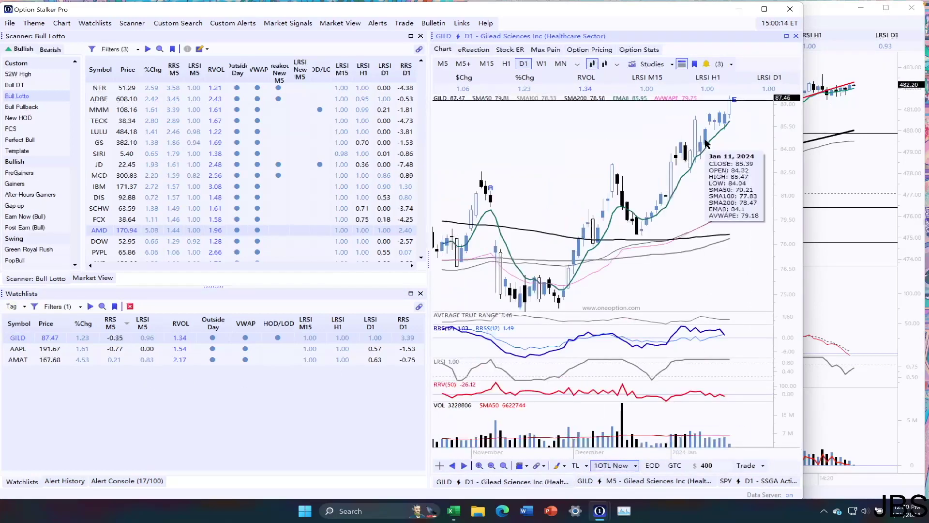
pyautogui.scroll(2, 690, 121)
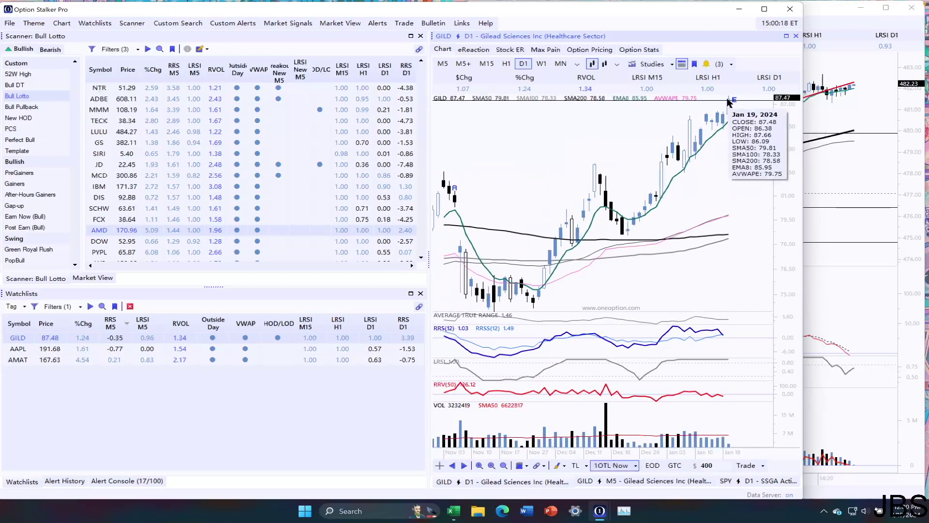
pyautogui.click(673, 481)
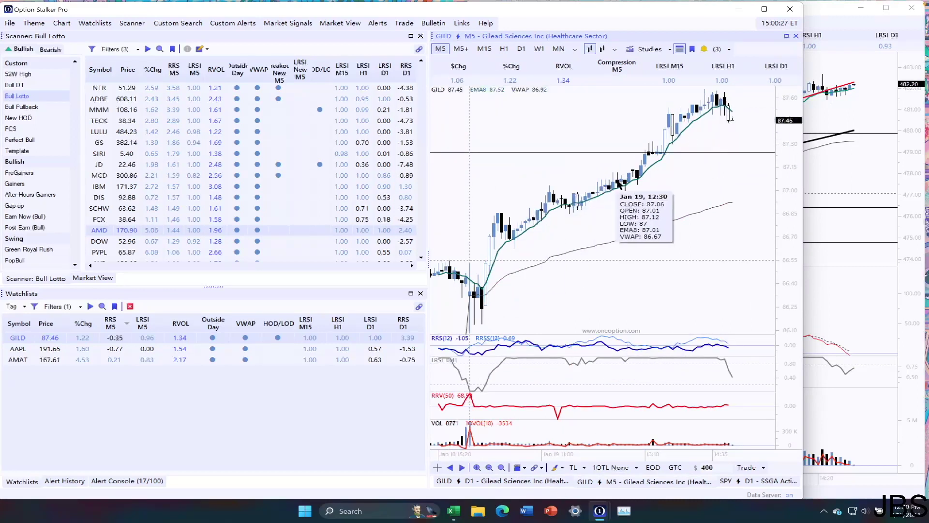
pyautogui.click(509, 481)
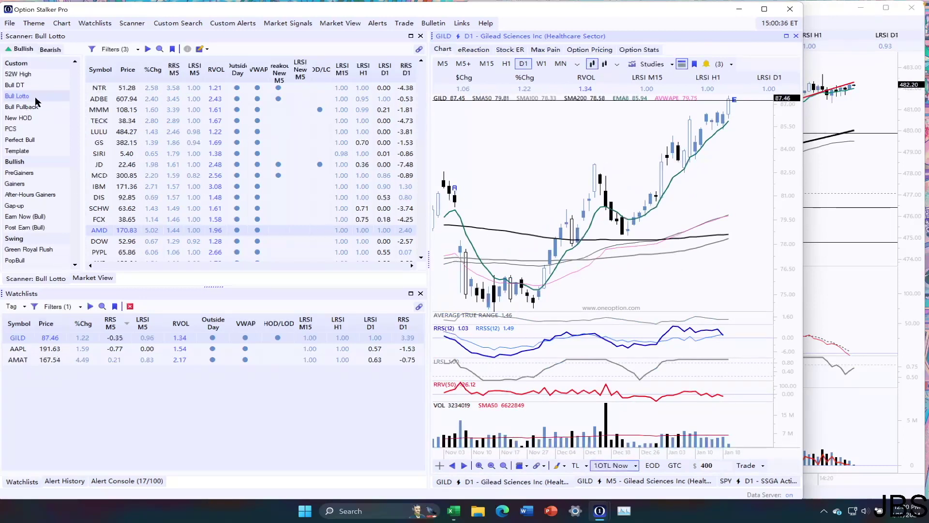
# Run the Heavy Buy day scan and load AVGO in the linked daily chart.
pyautogui.scroll(-6, 27, 184)
pyautogui.click(24, 184)
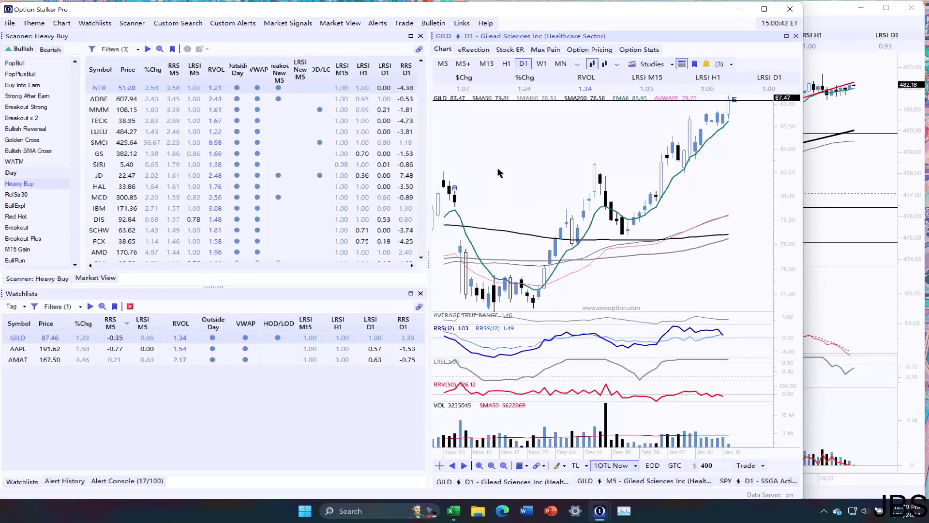
pyautogui.write('AVGO')
pyautogui.press('Return')
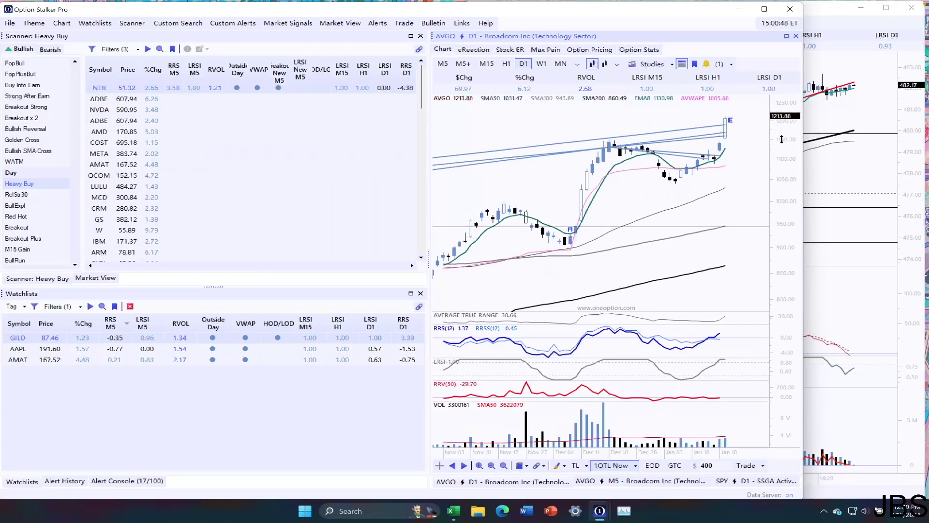
pyautogui.scroll(3, 723, 124)
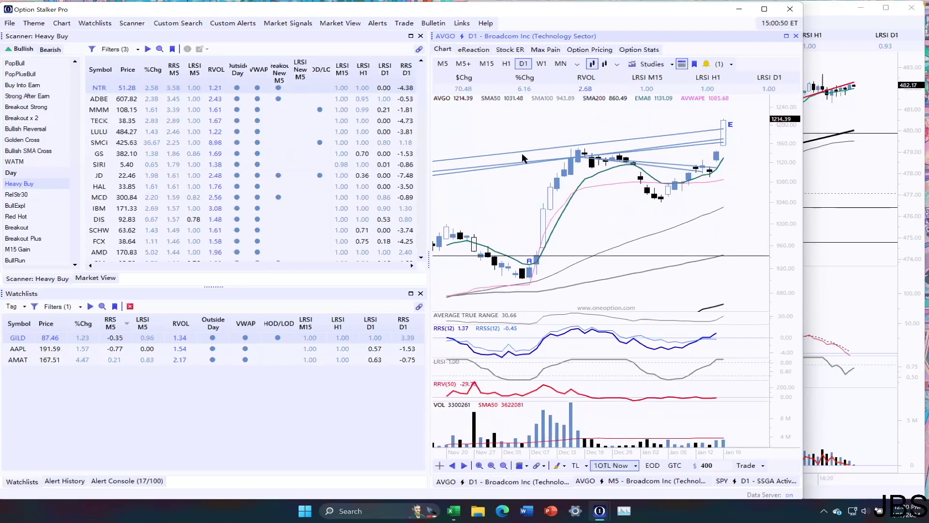
# Set the AVGO daily chart's trendlines to 1OTL None and switch them back to 1OTL Now.
pyautogui.scroll(-3, 561, 152)
pyautogui.click(622, 466)
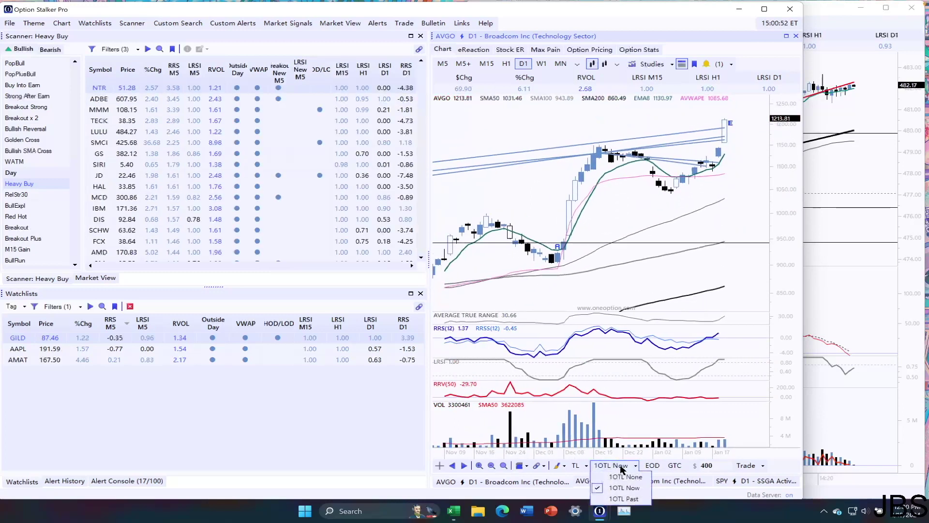
pyautogui.click(634, 477)
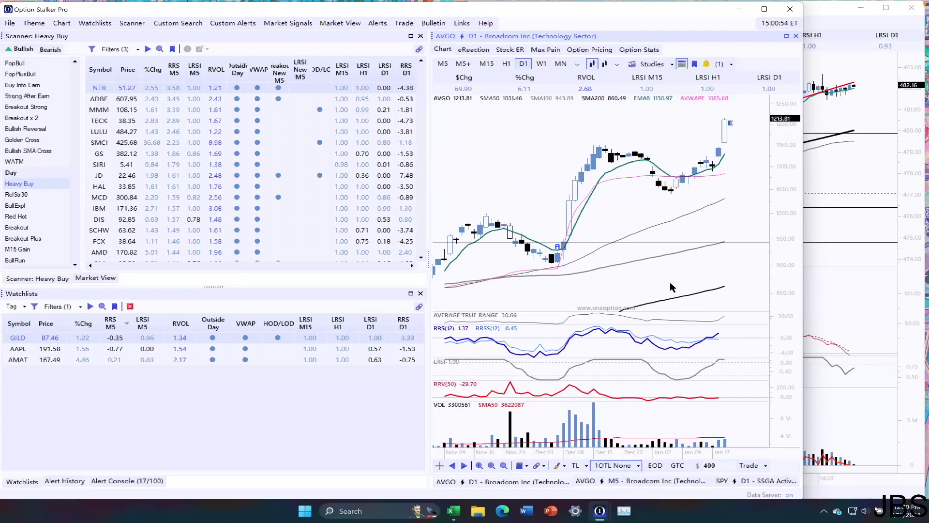
pyautogui.press('Down')
pyautogui.scroll(1, 716, 159)
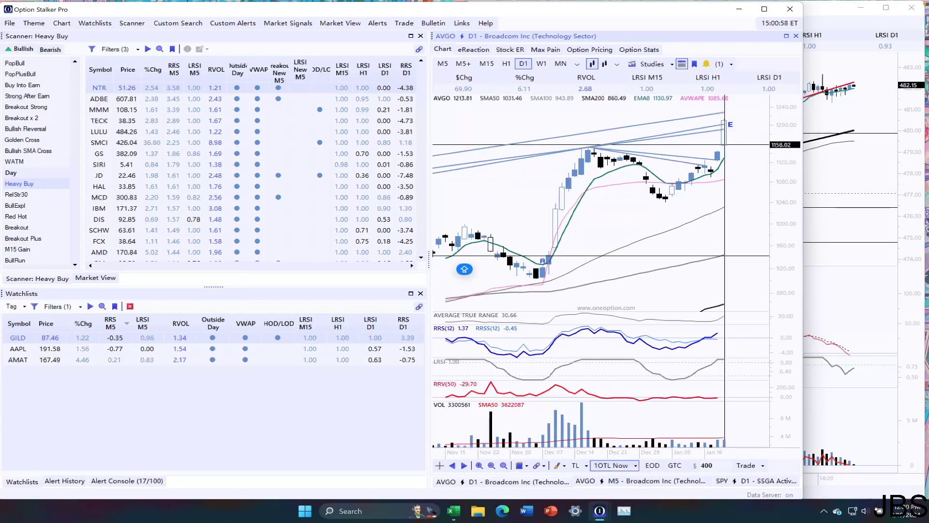
# Compare the AVGO 5-minute chart with its daily chart, ending on the daily chart.
pyautogui.click(650, 482)
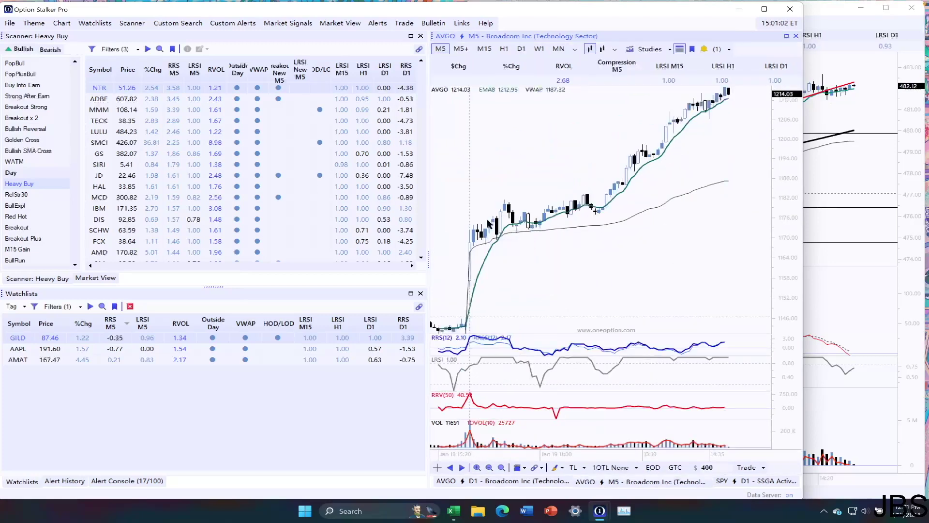
pyautogui.moveTo(730, 95)
pyautogui.click(534, 484)
pyautogui.click(658, 482)
pyautogui.click(545, 486)
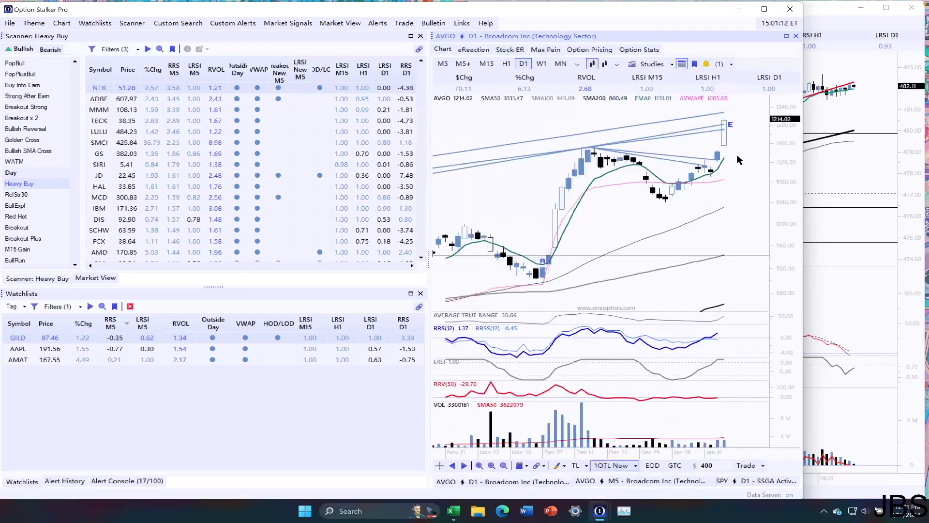
# Load SMCI in the linked charts and inspect the most recent candles on its 5-minute chart.
pyautogui.write('SMCI')
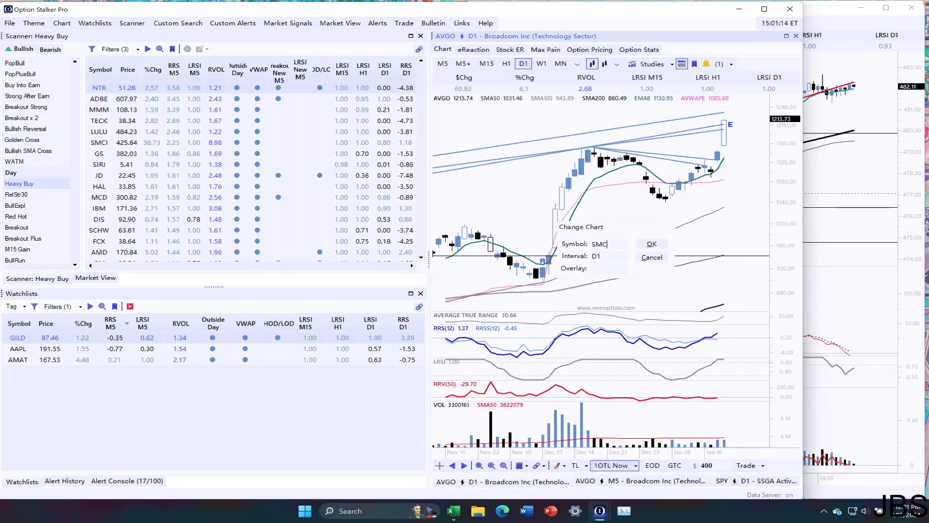
pyautogui.press('Return')
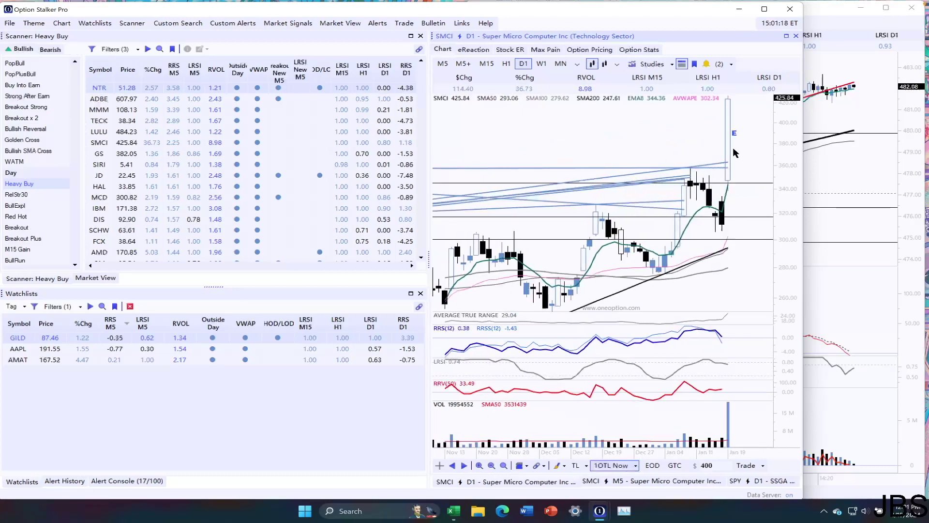
pyautogui.click(643, 482)
pyautogui.scroll(3, 648, 147)
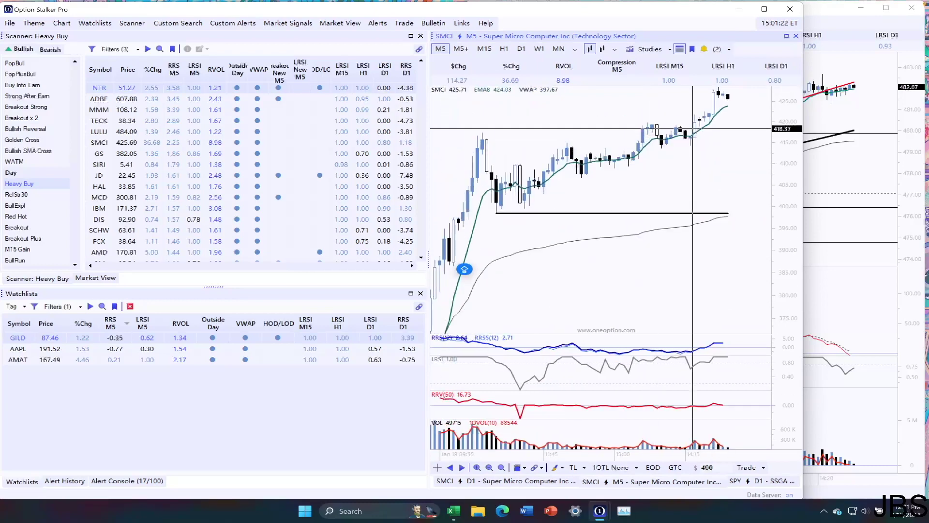
pyautogui.moveTo(717, 102)
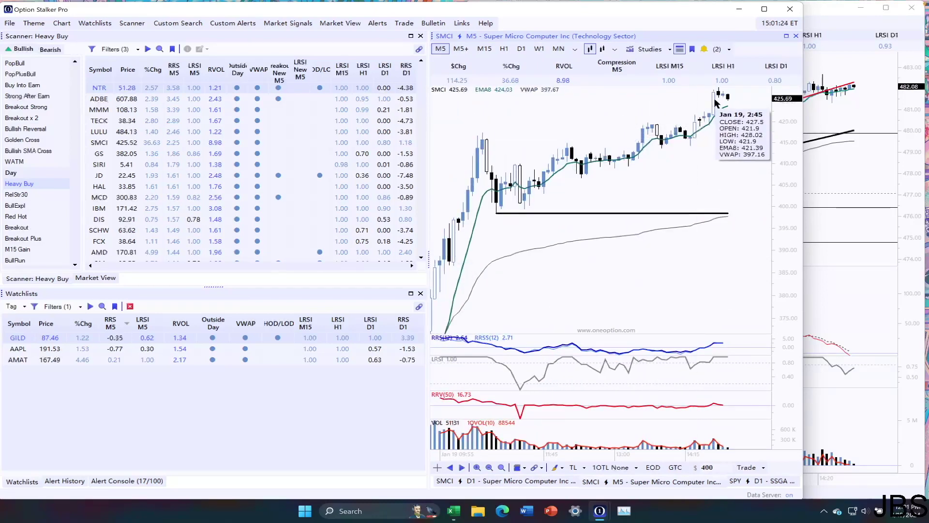
# Dismiss the AAPL alert and compare the SPY 5-minute chart with the SMCI 5-minute chart.
pyautogui.click(875, 109)
pyautogui.moveTo(715, 150)
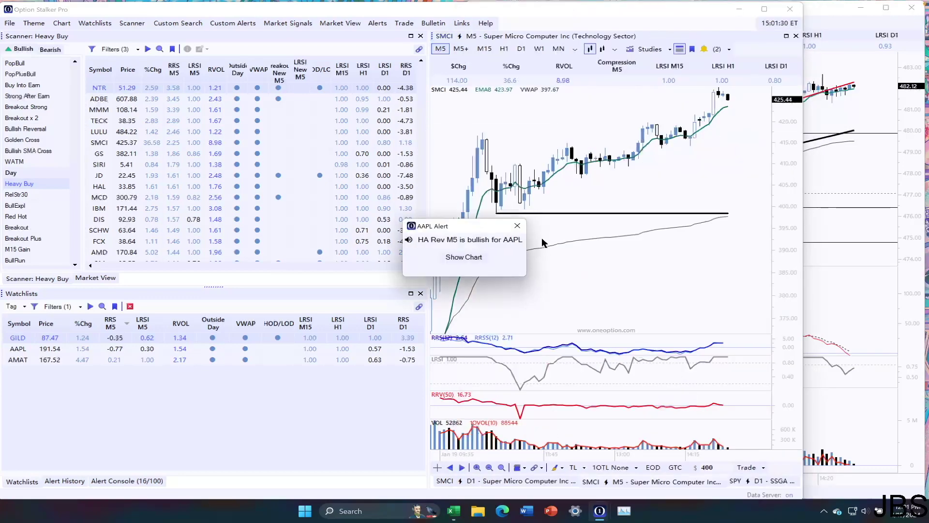
pyautogui.click(517, 225)
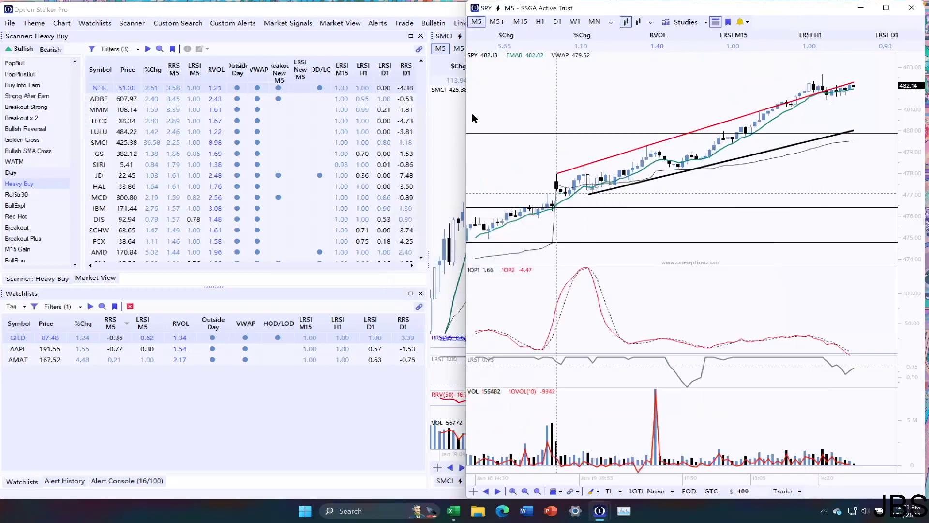
pyautogui.click(454, 136)
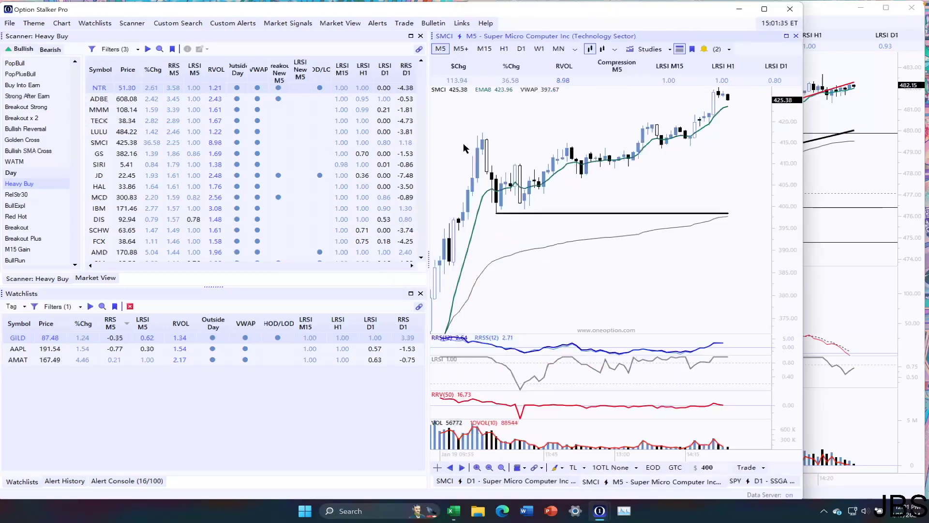
# Set the dollar value of the SPY 5-minute chart to 500 and return to the SMCI chart.
pyautogui.click(826, 111)
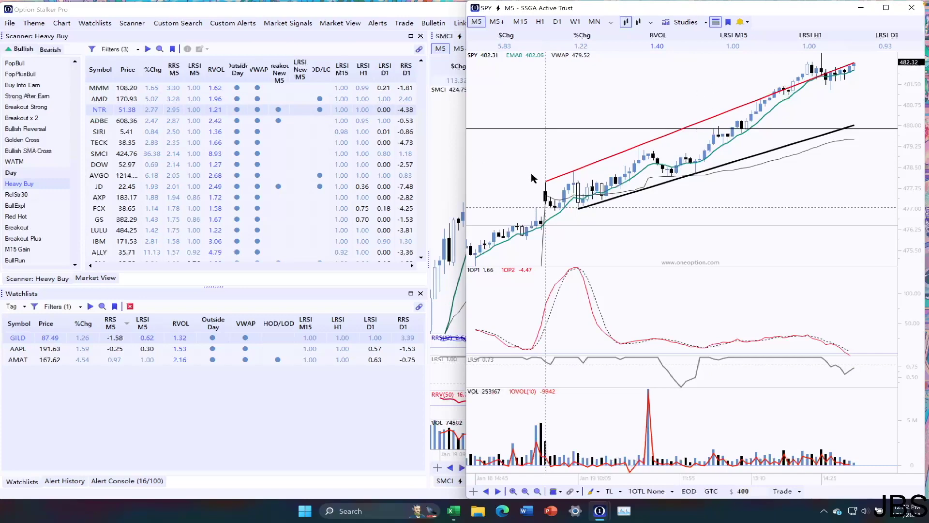
pyautogui.click(441, 170)
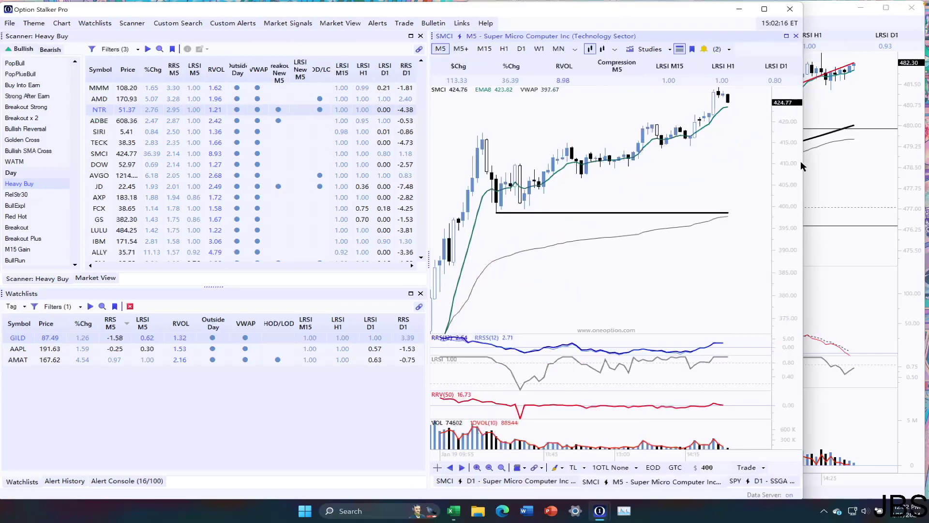
pyautogui.click(853, 178)
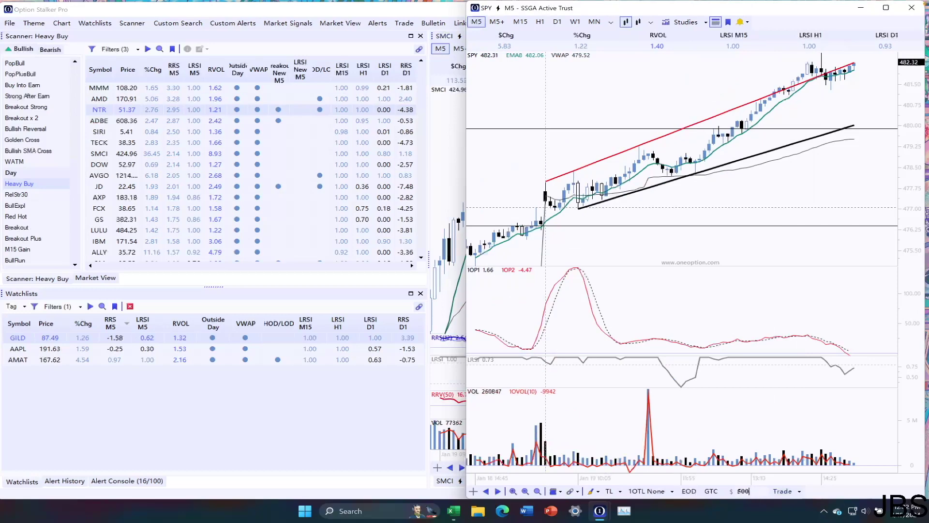
pyautogui.click(461, 225)
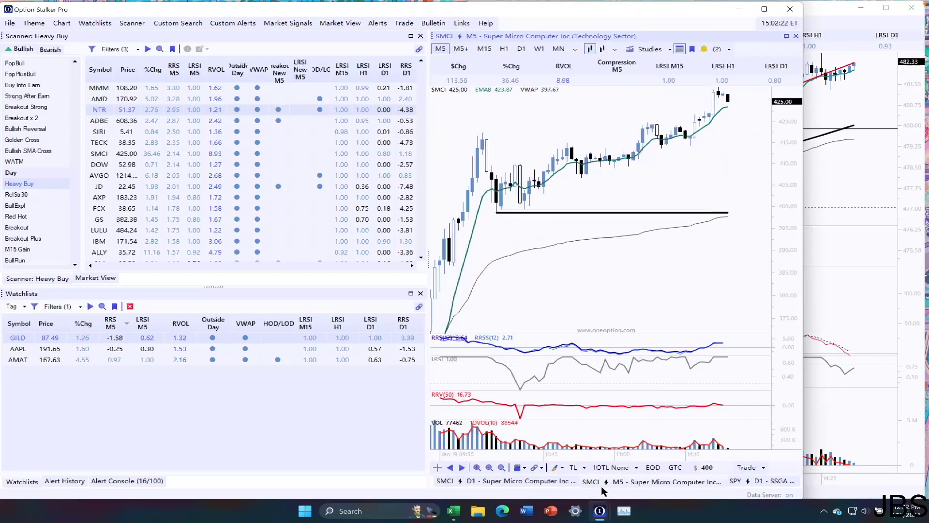
# Review SPY on its daily and 5-minute charts and open the trade options of the 5-minute chart.
pyautogui.click(740, 481)
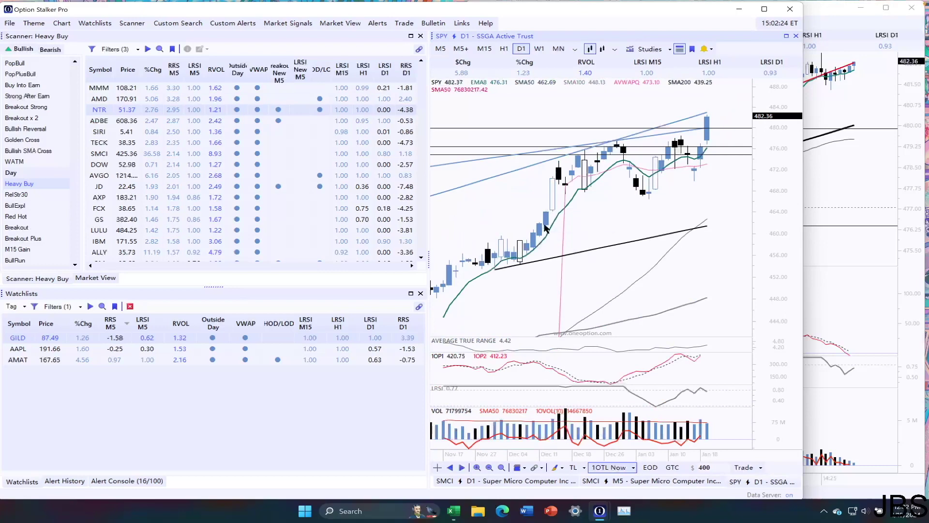
pyautogui.scroll(2, 551, 209)
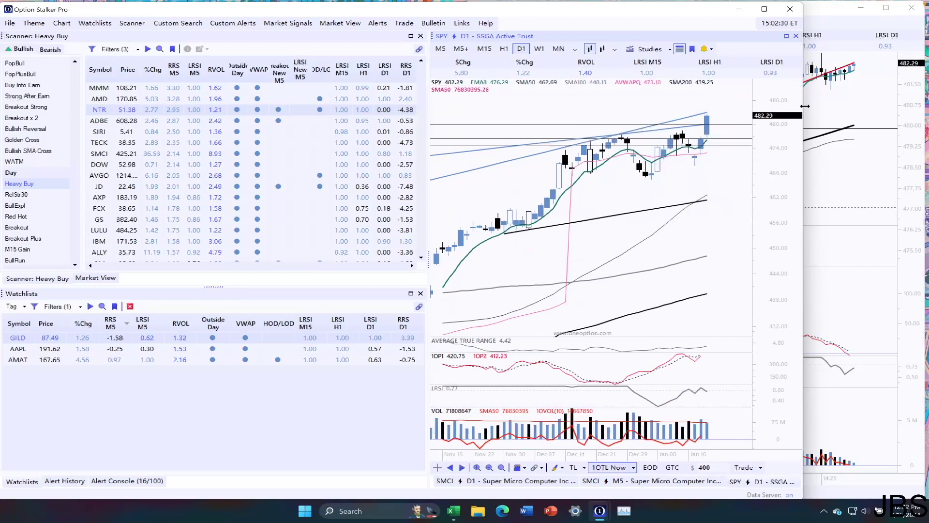
pyautogui.click(833, 108)
pyautogui.scroll(-3, 830, 112)
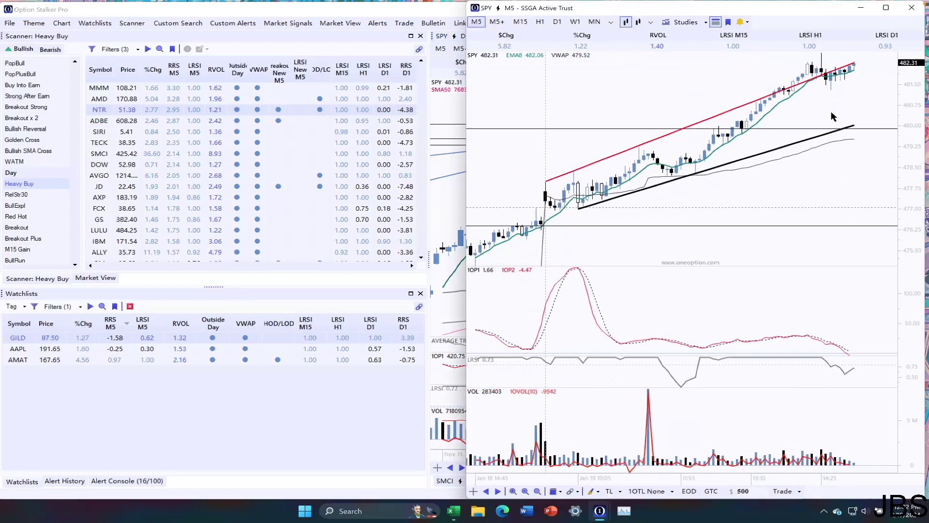
pyautogui.click(785, 491)
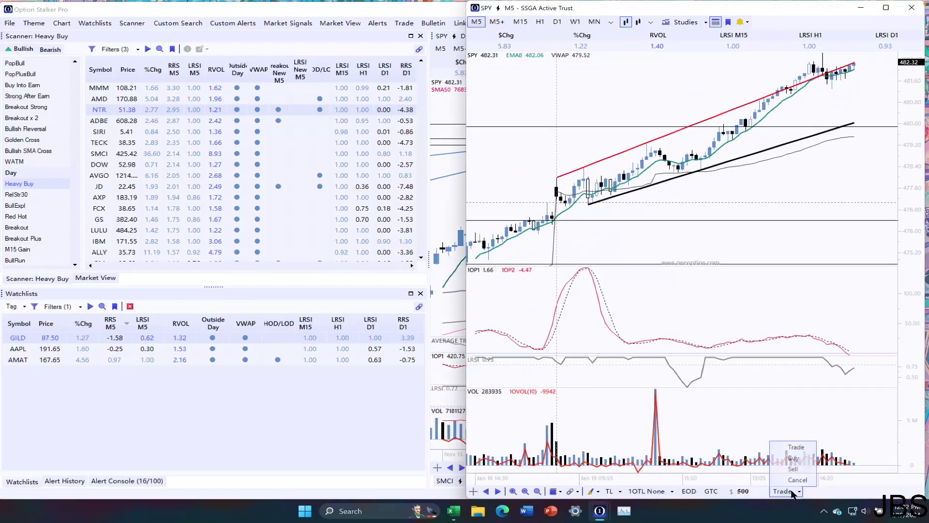
pyautogui.click(794, 453)
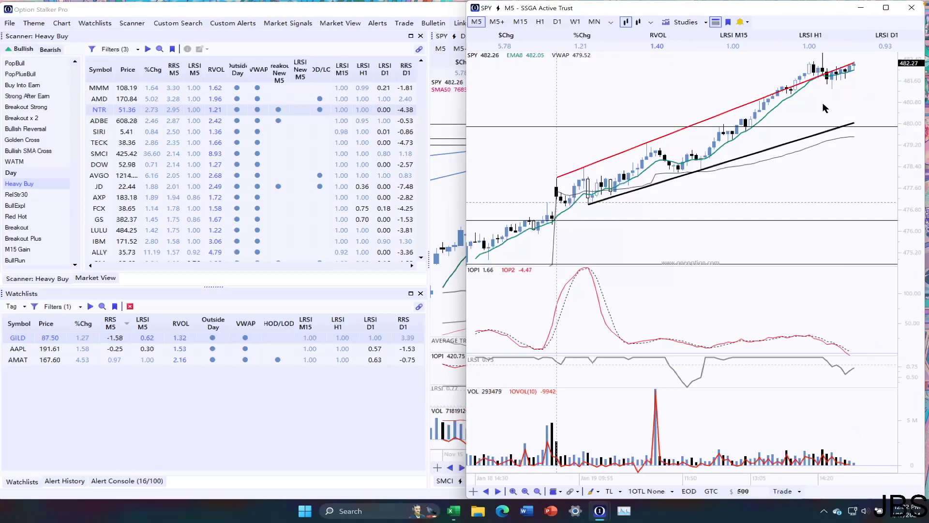
# Recheck the SPY daily chart against its 5-minute chart, ending on the daily chart.
pyautogui.click(456, 204)
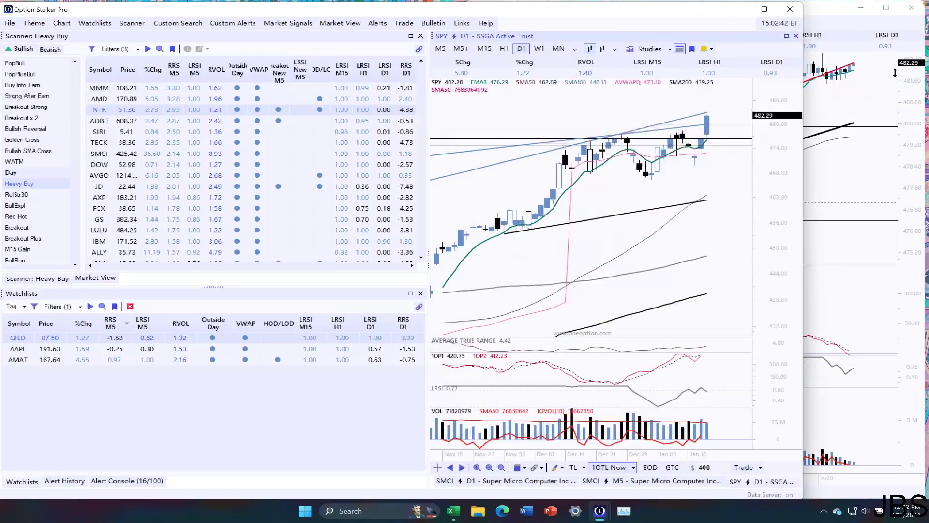
pyautogui.hotkey('alt', 'Tab')
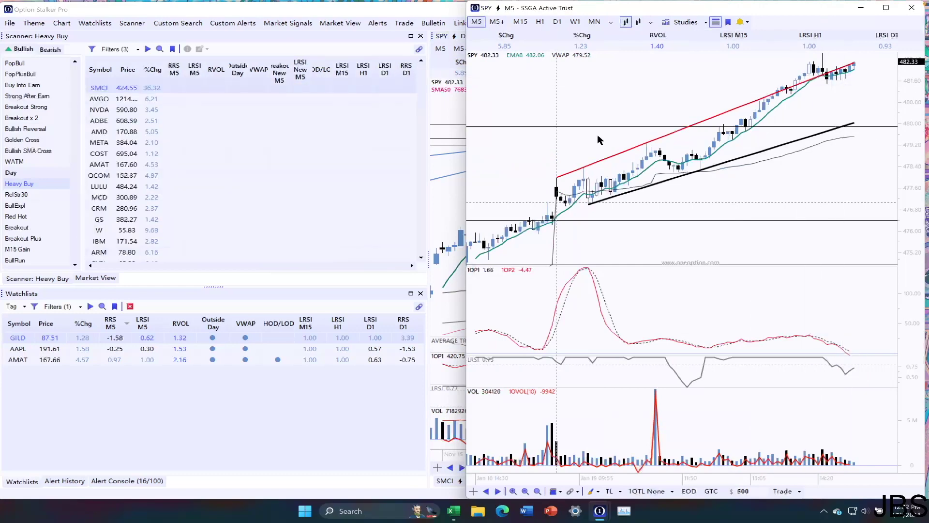
pyautogui.click(455, 195)
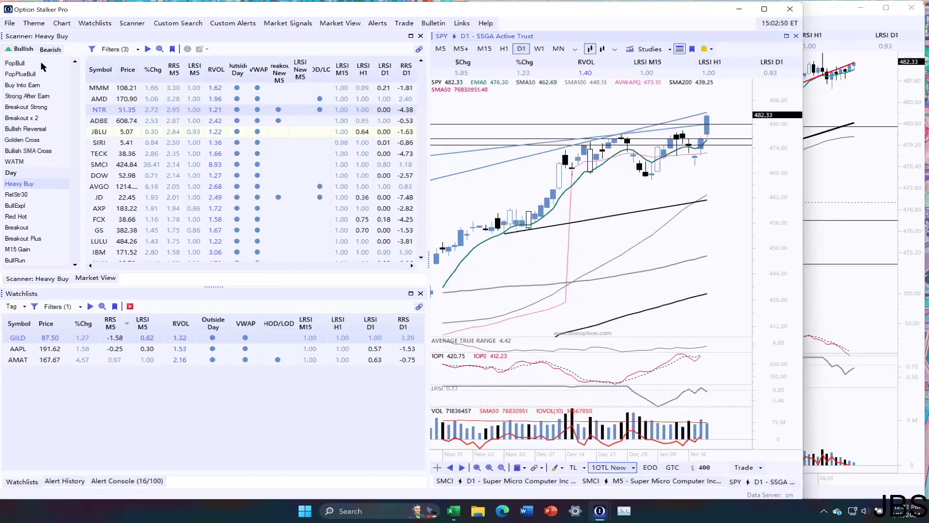
# Run the custom Bull Lotto scan and load AMD and then ADBE from its results into the charts.
pyautogui.scroll(6, 61, 141)
pyautogui.click(29, 96)
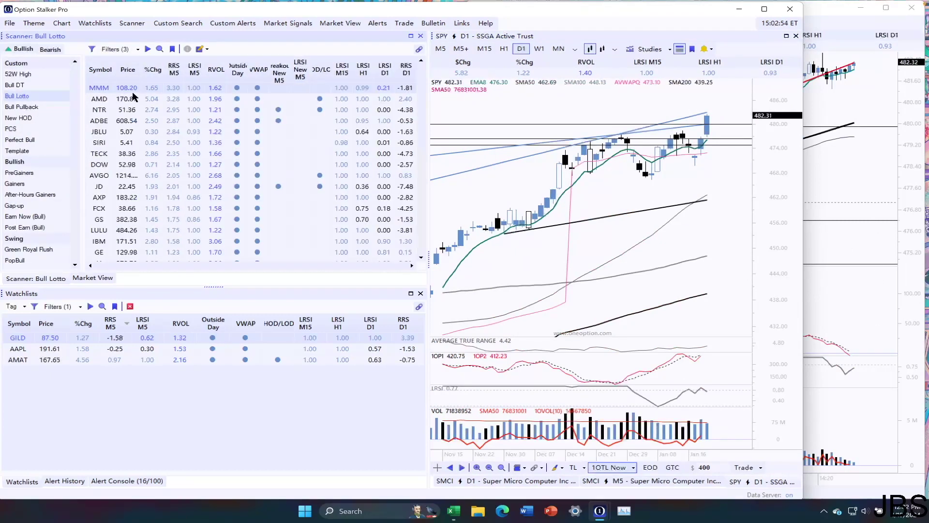
pyautogui.click(98, 99)
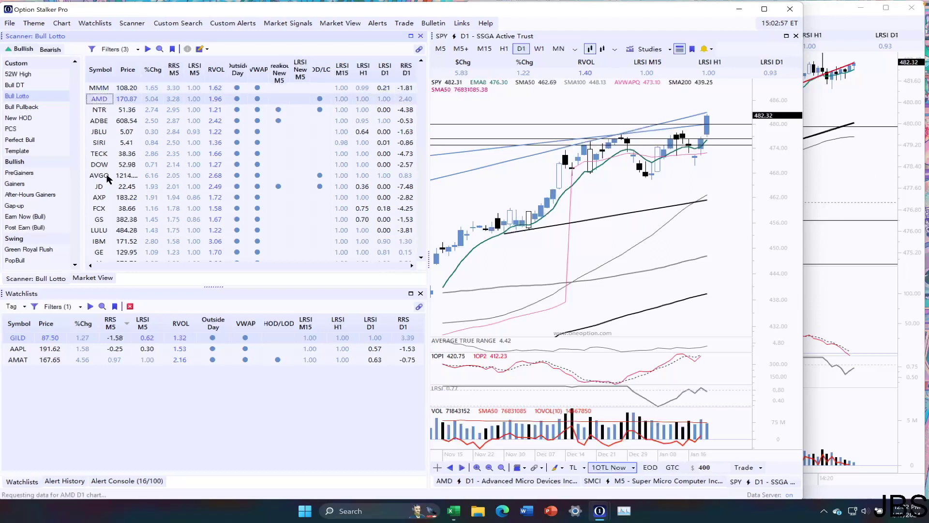
pyautogui.click(99, 121)
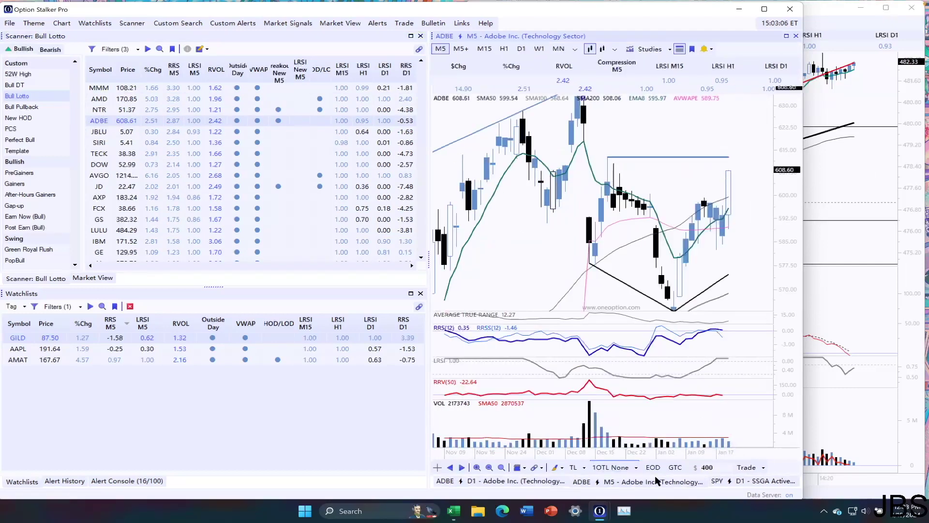
# Submit a day limit order from the ADBE 5-minute chart to buy 1 January 19 $610 call at 0.82.
pyautogui.rightClick(725, 150)
pyautogui.click(749, 165)
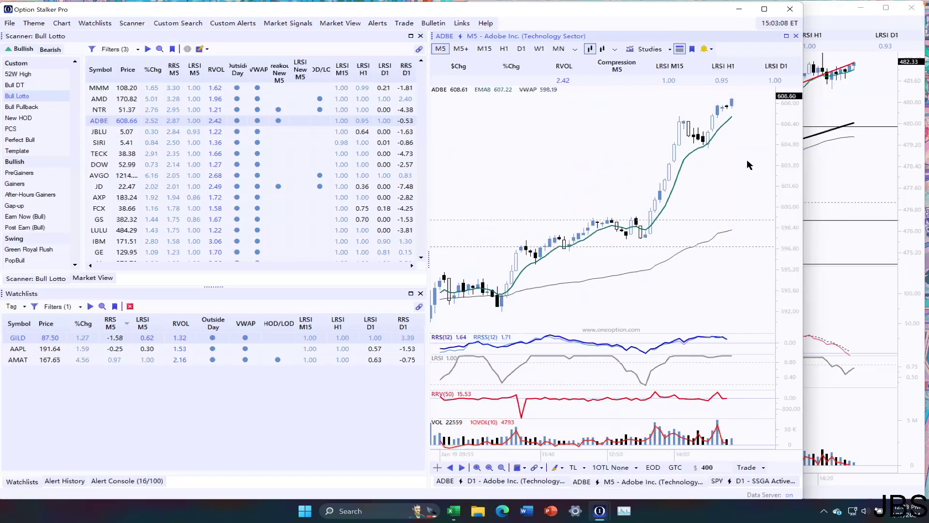
pyautogui.rightClick(741, 159)
pyautogui.click(700, 175)
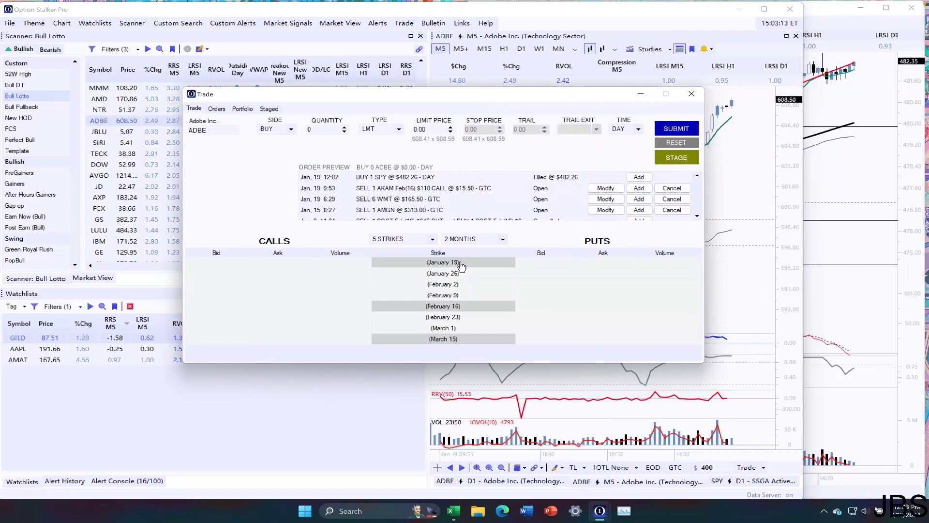
pyautogui.click(461, 263)
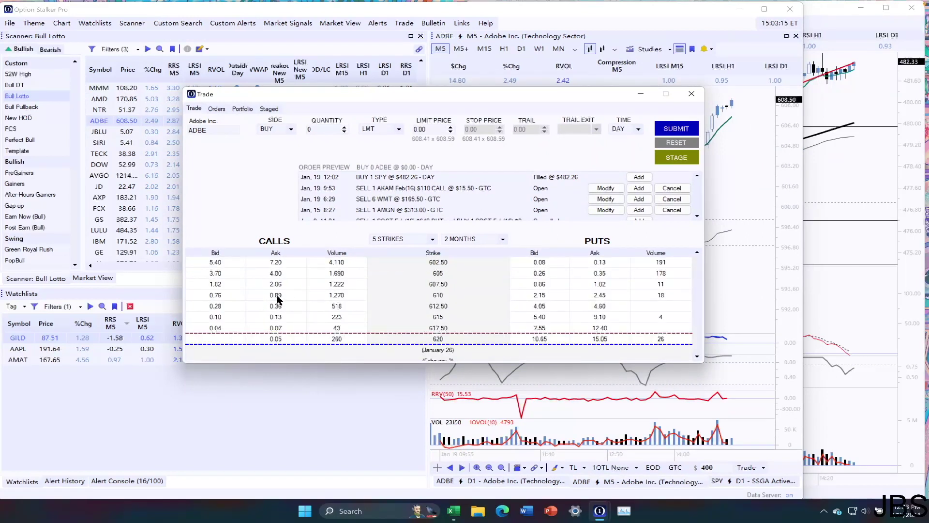
pyautogui.click(277, 298)
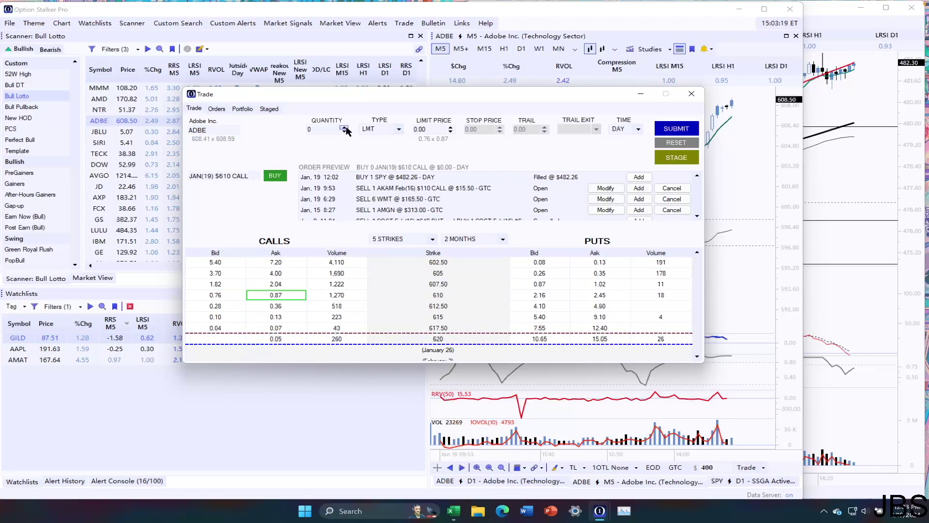
pyautogui.doubleClick(433, 130)
pyautogui.write('0.82')
pyautogui.click(680, 129)
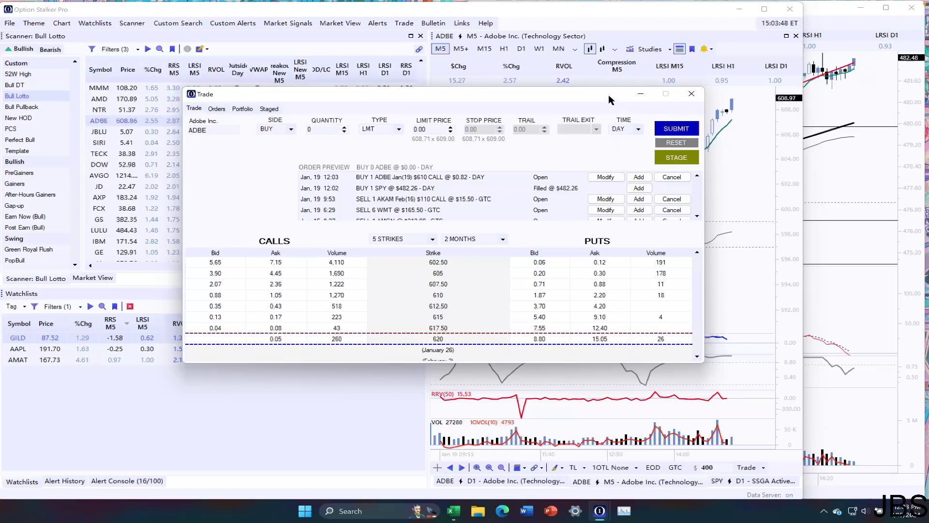
# Leave the Trade window and switch the watchlist to the A Positions tag.
pyautogui.moveTo(608, 94); pyautogui.dragTo(641, 125)
pyautogui.click(154, 273)
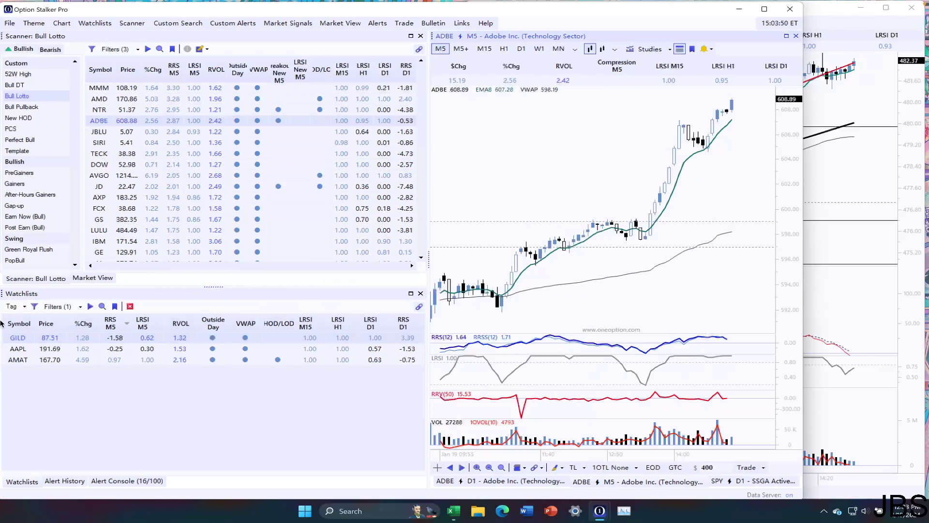
pyautogui.click(17, 306)
pyautogui.click(72, 245)
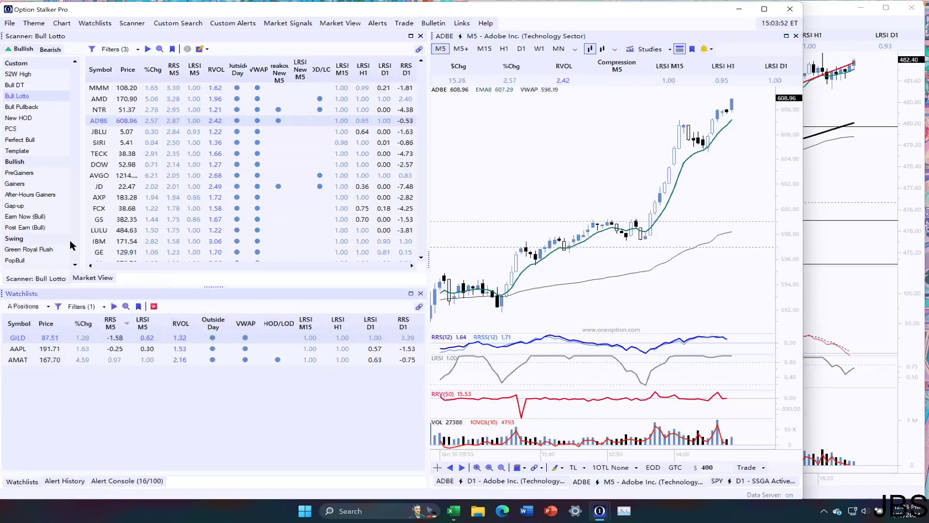
# Check the ADBE daily chart and change its symbol to TMUS.
pyautogui.click(533, 482)
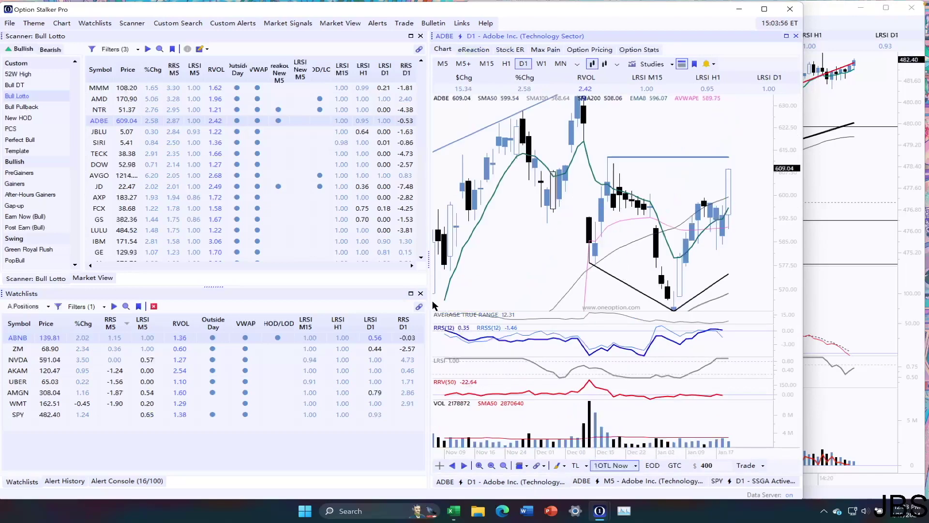
pyautogui.scroll(-1, 534, 251)
pyautogui.write('TMUS')
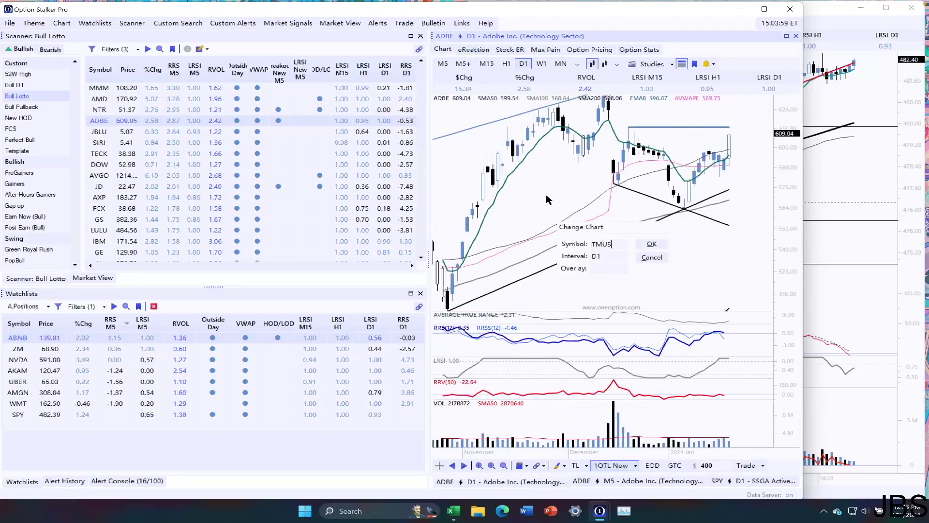
pyautogui.press('Return')
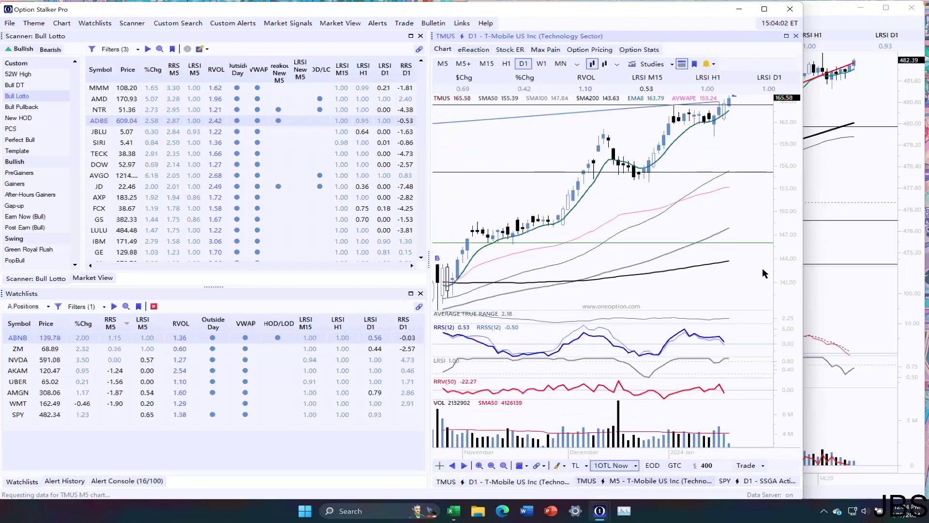
# Examine the TMUS 5-minute chart across the January 17 to 19 sessions, comparing recent price action with earlier bars.
pyautogui.scroll(5, 634, 258)
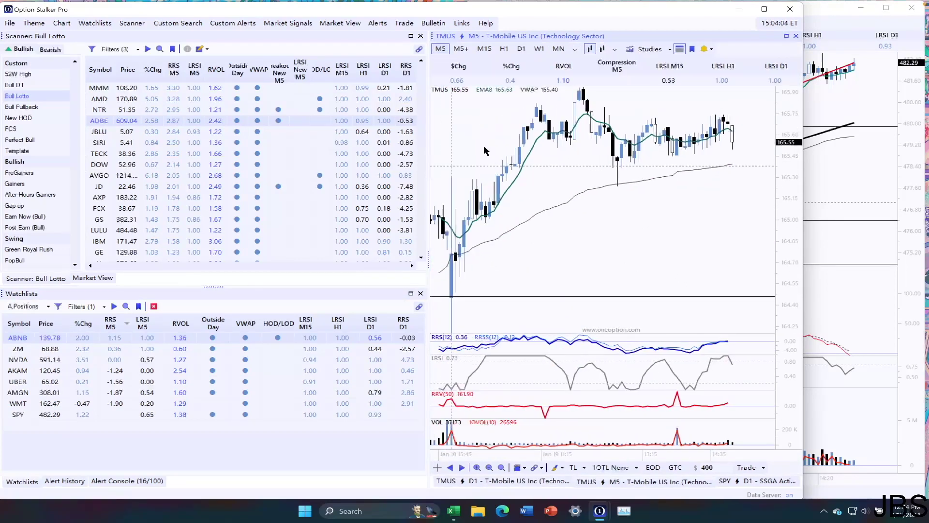
pyautogui.scroll(5, 624, 246)
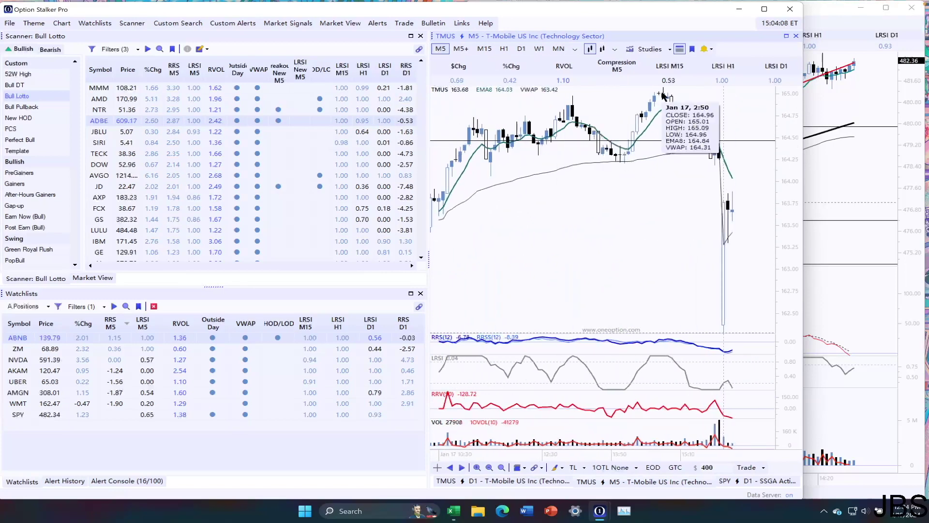
pyautogui.scroll(-5, 484, 216)
pyautogui.scroll(-10, 485, 219)
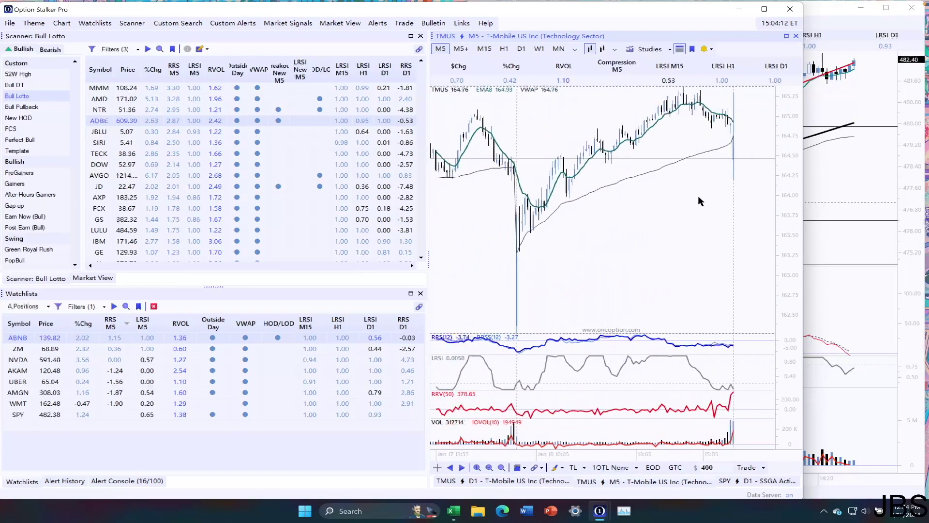
pyautogui.scroll(-10, 624, 193)
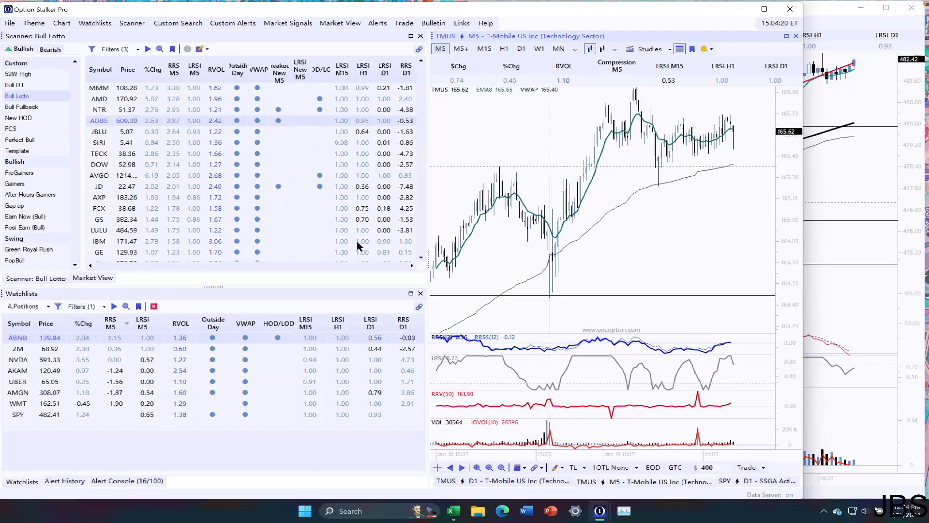
pyautogui.scroll(2, 689, 141)
pyautogui.scroll(-1, 689, 141)
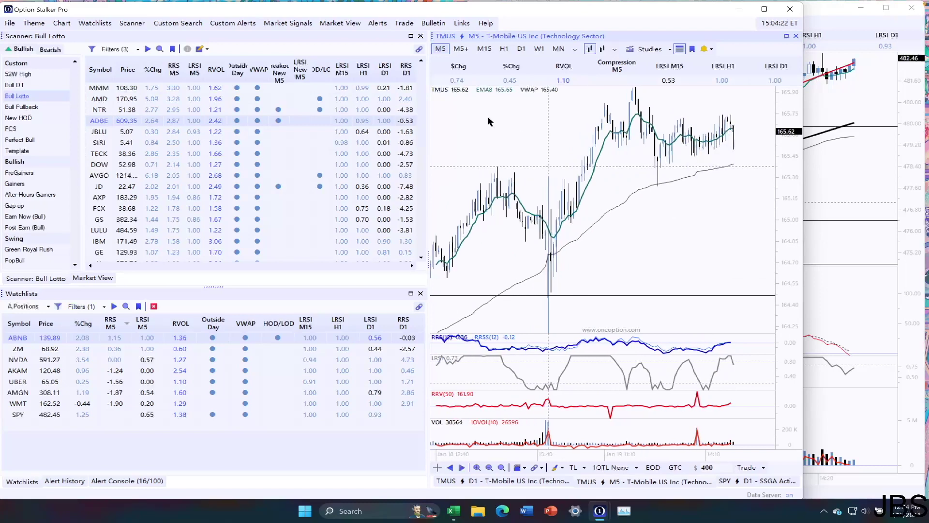
# Change the chart symbol to ELF and bring up its daily chart.
pyautogui.write('AKA')
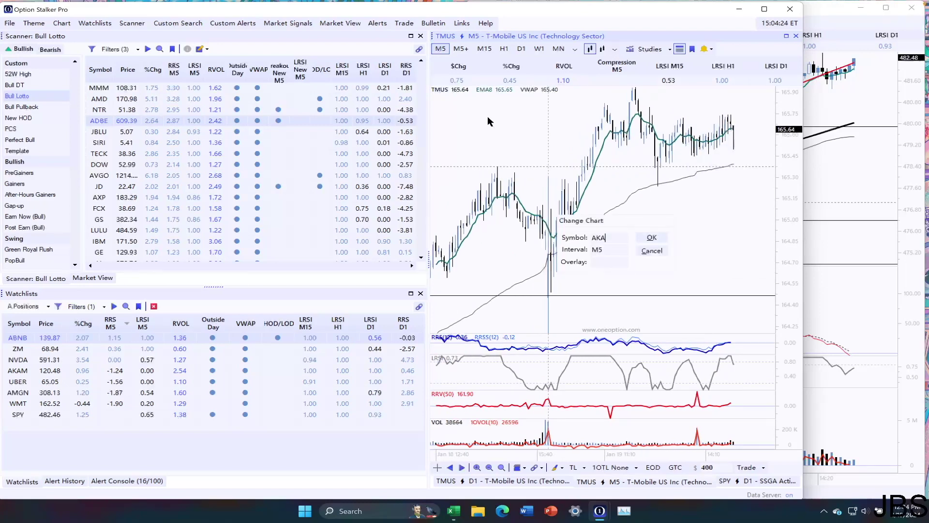
pyautogui.press('BackSpace')
pyautogui.write('ELF')
pyautogui.press('Return')
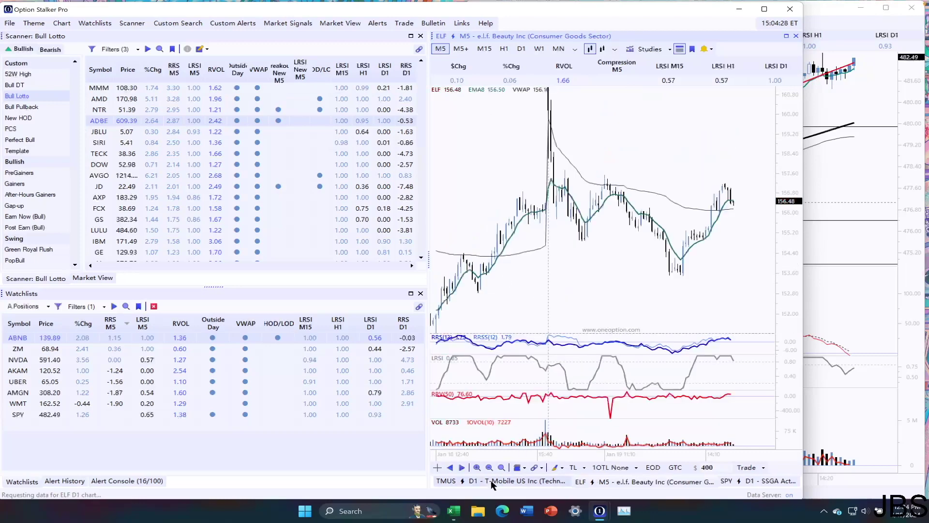
pyautogui.click(547, 479)
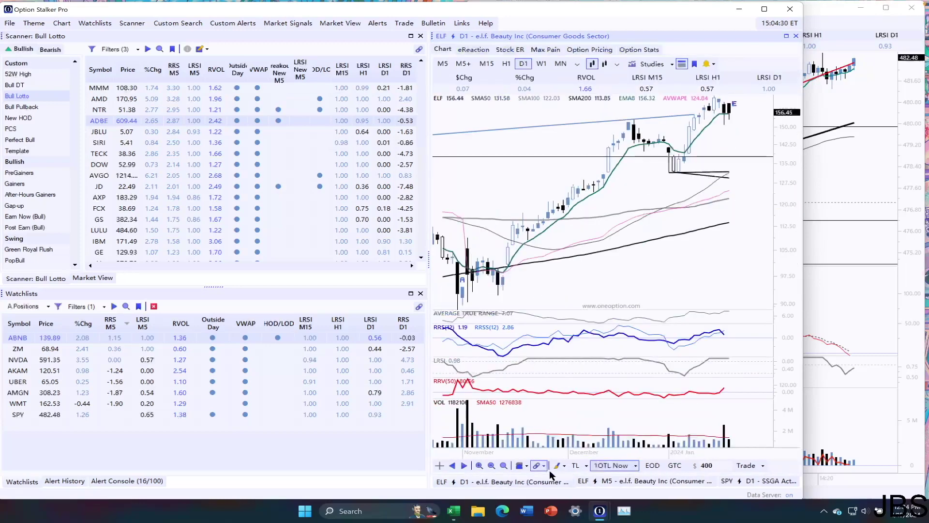
# Examine the January 19 candle on the ELF daily chart and compare it with the 5-minute chart, ending on the daily chart.
pyautogui.moveTo(724, 111)
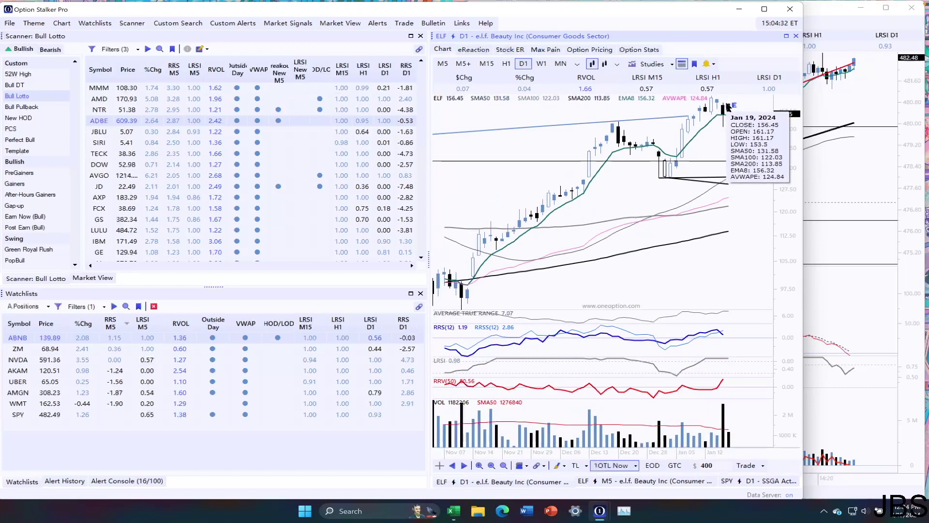
pyautogui.moveTo(788, 117); pyautogui.dragTo(788, 131)
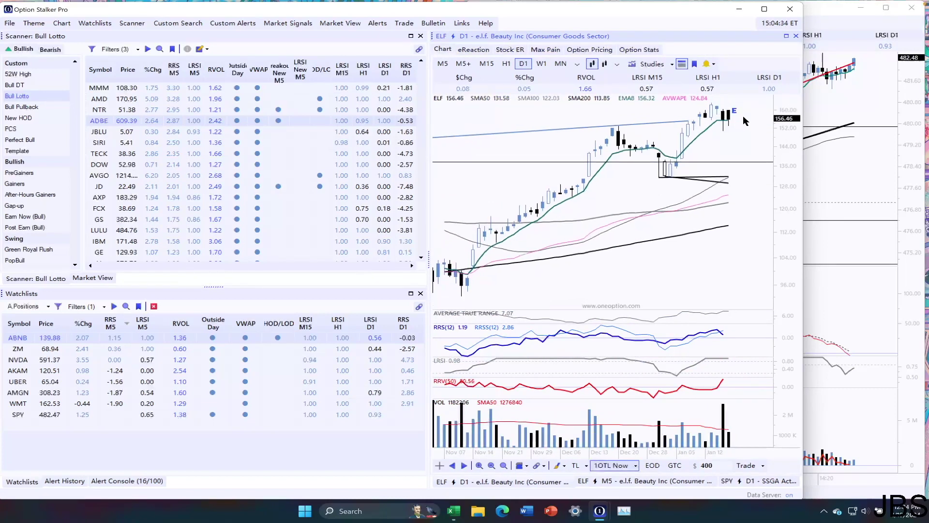
pyautogui.click(678, 481)
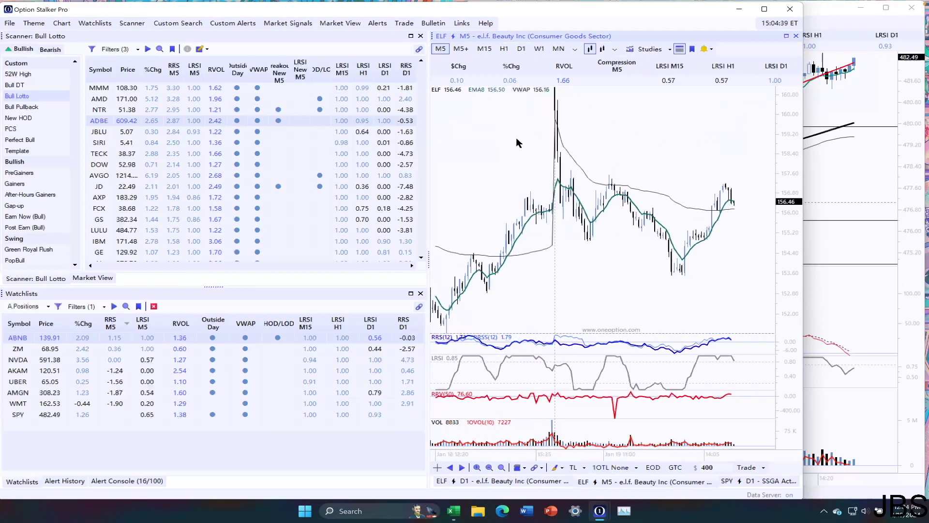
pyautogui.scroll(-2, 521, 235)
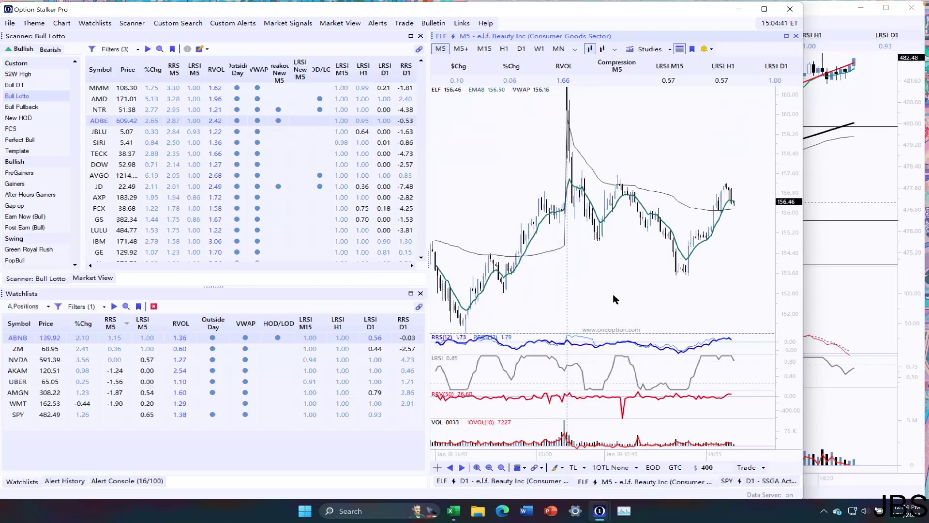
pyautogui.click(569, 480)
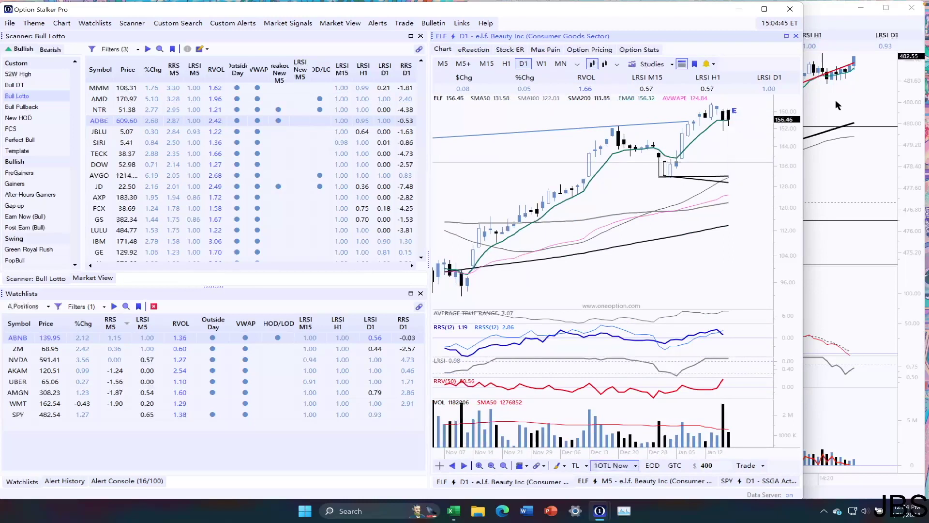
pyautogui.moveTo(723, 120)
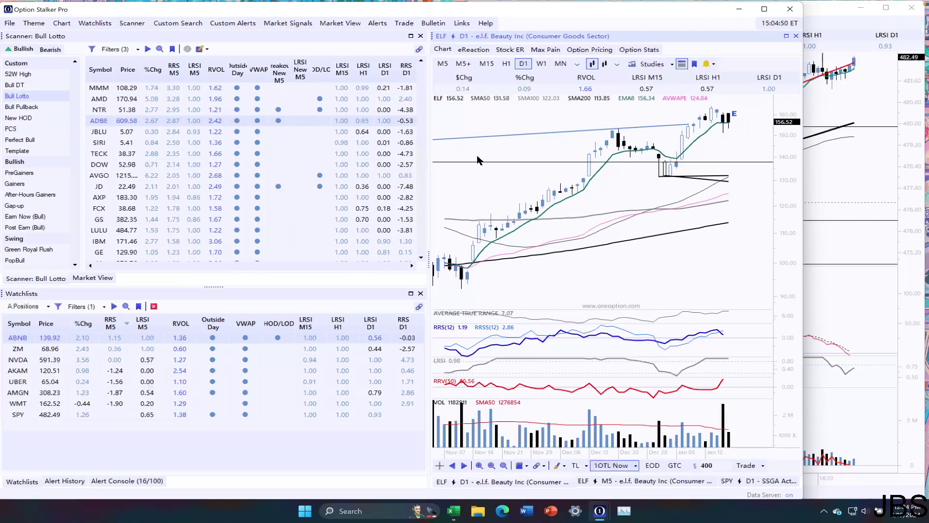
# Review the January 19 option chain for ELF in the Trade window, collapse it and close the window.
pyautogui.rightClick(461, 190)
pyautogui.click(479, 189)
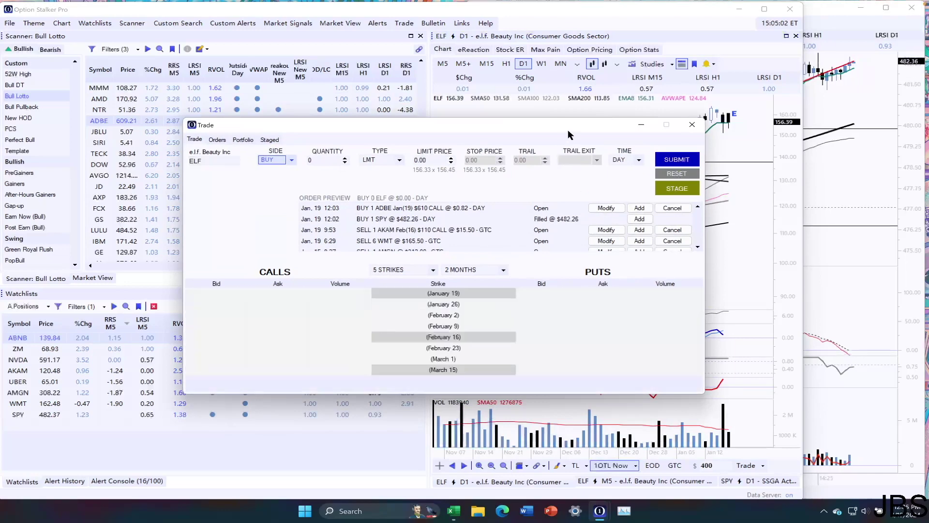
pyautogui.moveTo(568, 129)
pyautogui.mouseDown()
pyautogui.moveTo(579, 144)
pyautogui.moveTo(582, 136)
pyautogui.mouseUp()
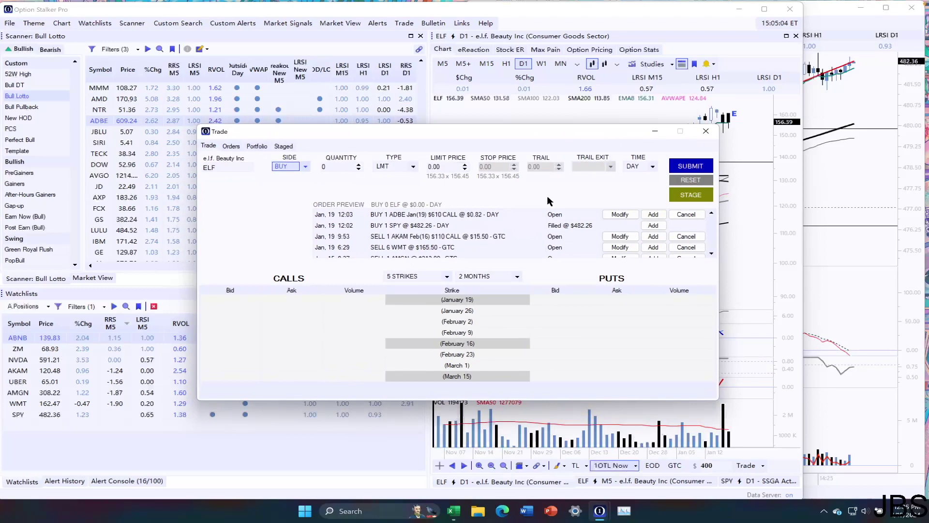
pyautogui.click(451, 301)
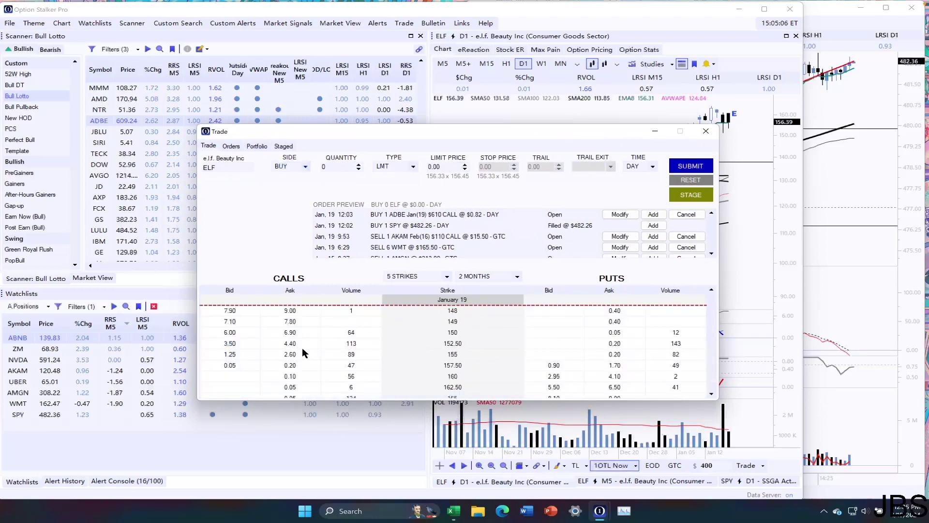
pyautogui.click(447, 300)
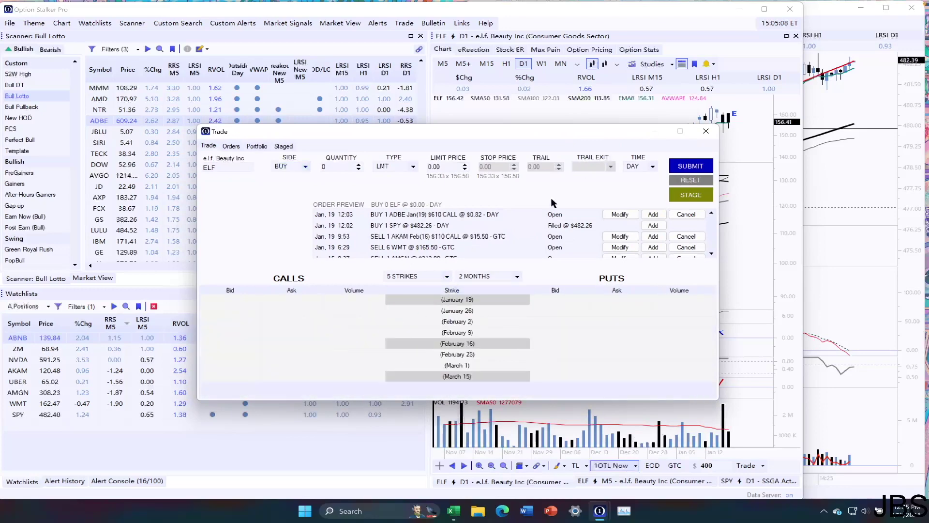
pyautogui.click(706, 131)
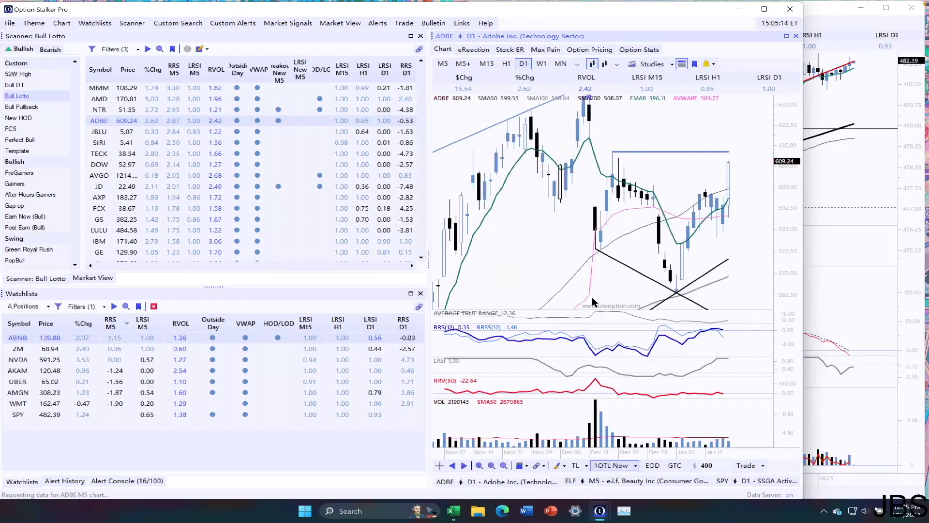
# Open the Trade window for ADBE and expand its January 19 option chain.
pyautogui.click(746, 466)
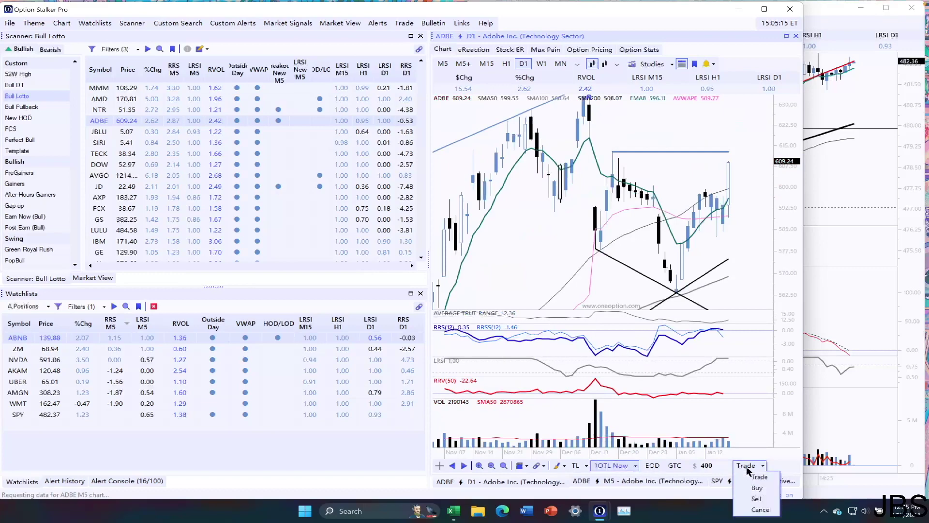
pyautogui.click(757, 479)
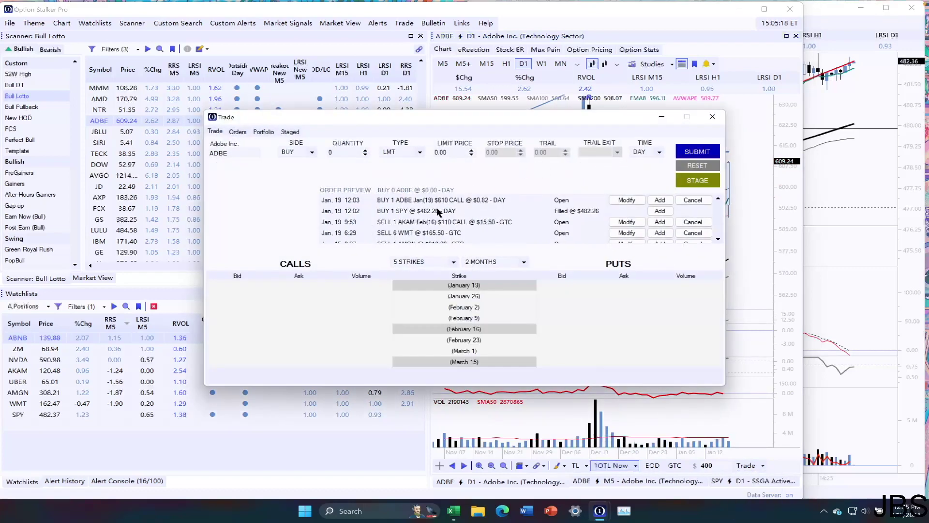
pyautogui.click(428, 285)
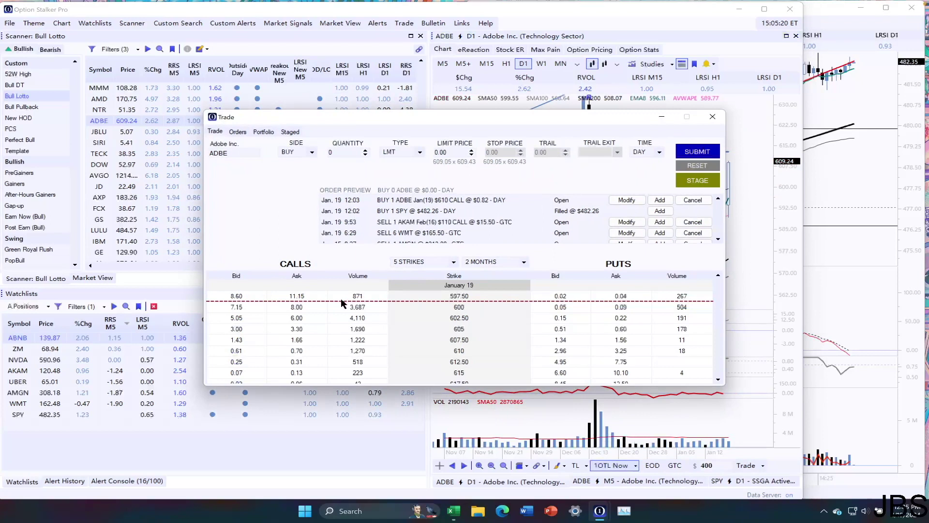
# Inspect the January 19 $610 call in the ADBE option chain and move the Trade window down over the scanner.
pyautogui.scroll(-1, 341, 298)
pyautogui.click(257, 318)
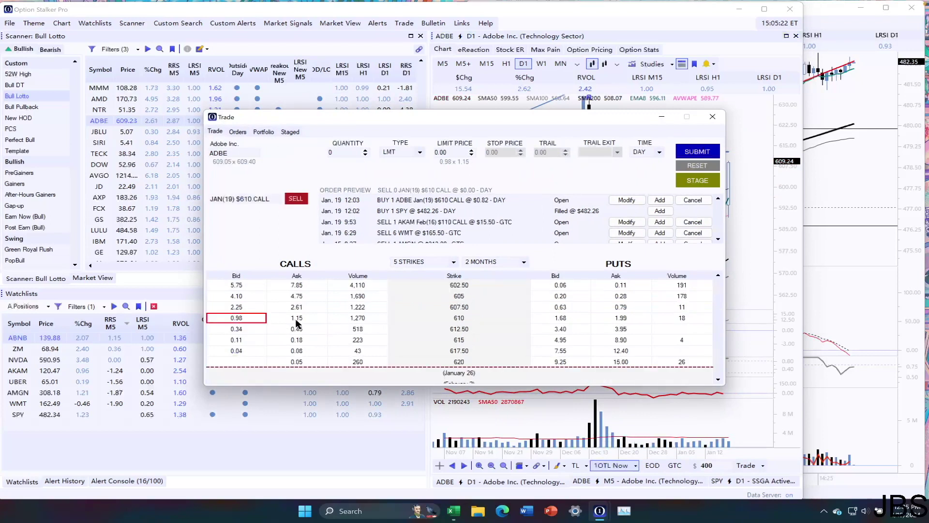
pyautogui.click(259, 319)
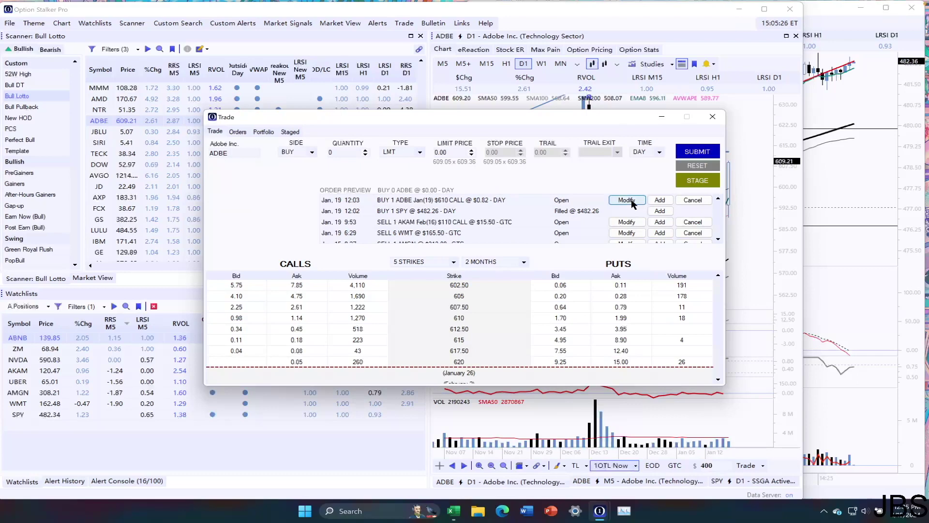
pyautogui.moveTo(632, 126); pyautogui.dragTo(549, 160)
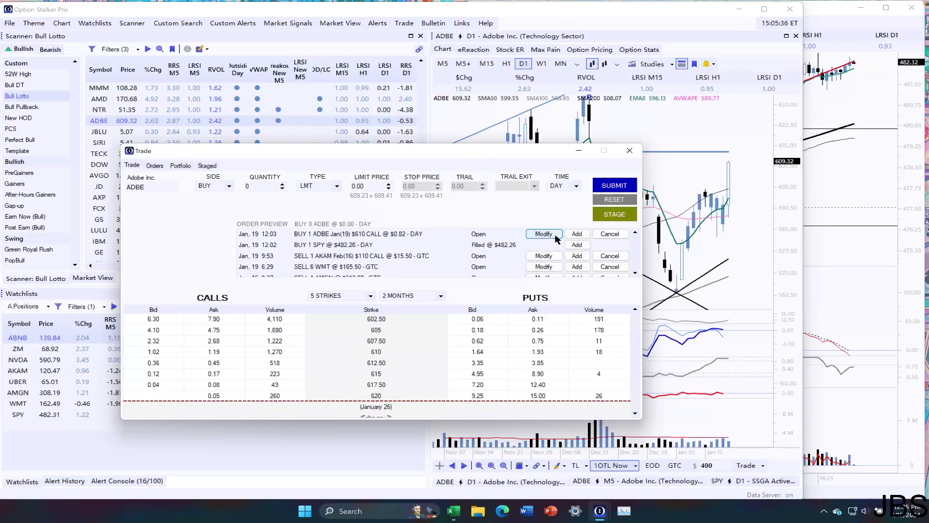
# Compare the ADBE and SPY 5-minute charts and examine ADBE's January 19 candles and volume bars.
pyautogui.click(672, 482)
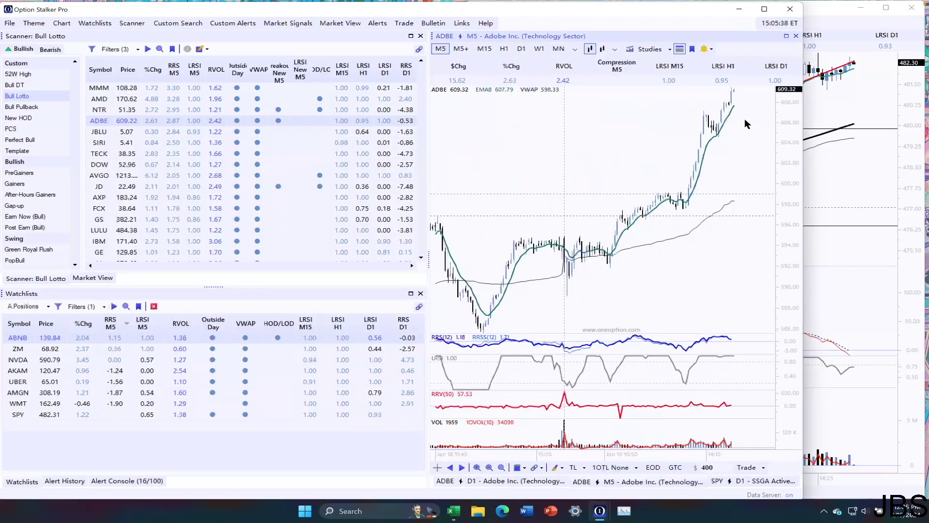
pyautogui.click(888, 76)
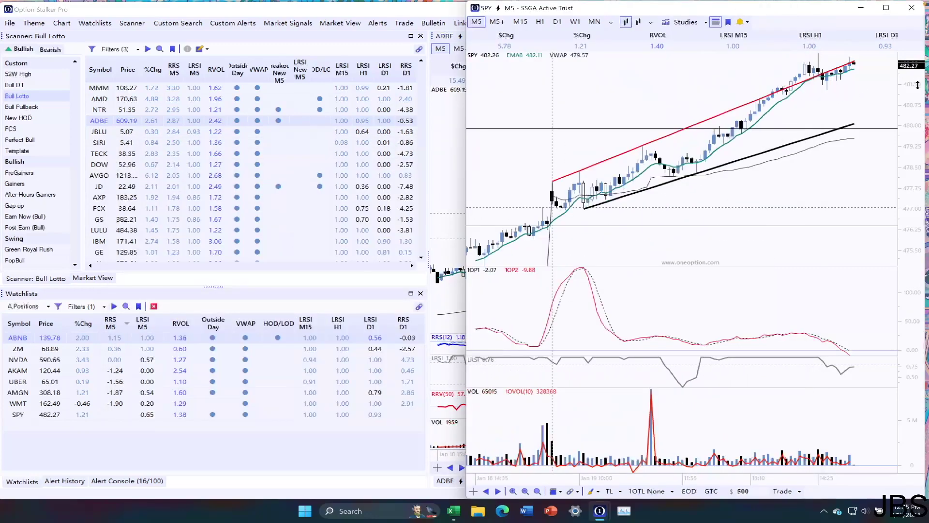
pyautogui.click(406, 190)
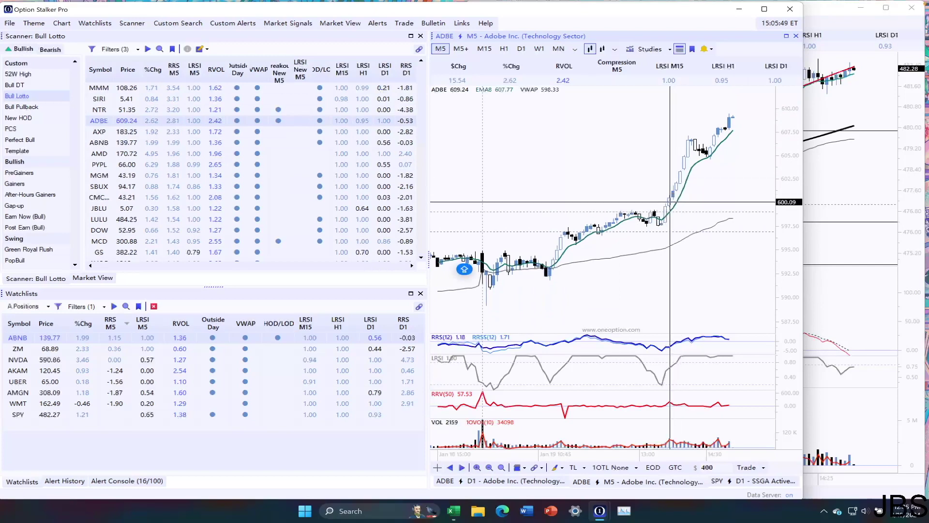
pyautogui.scroll(-1, 701, 147)
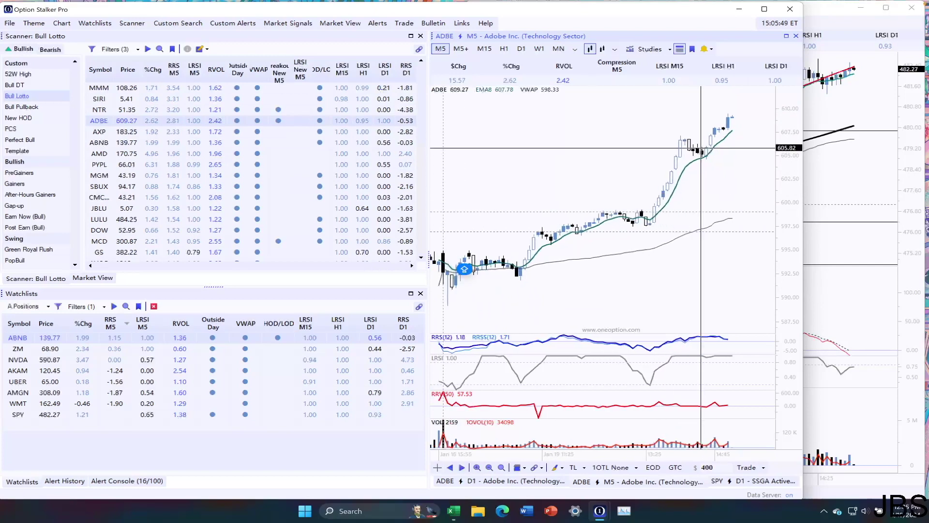
pyautogui.scroll(2, 701, 147)
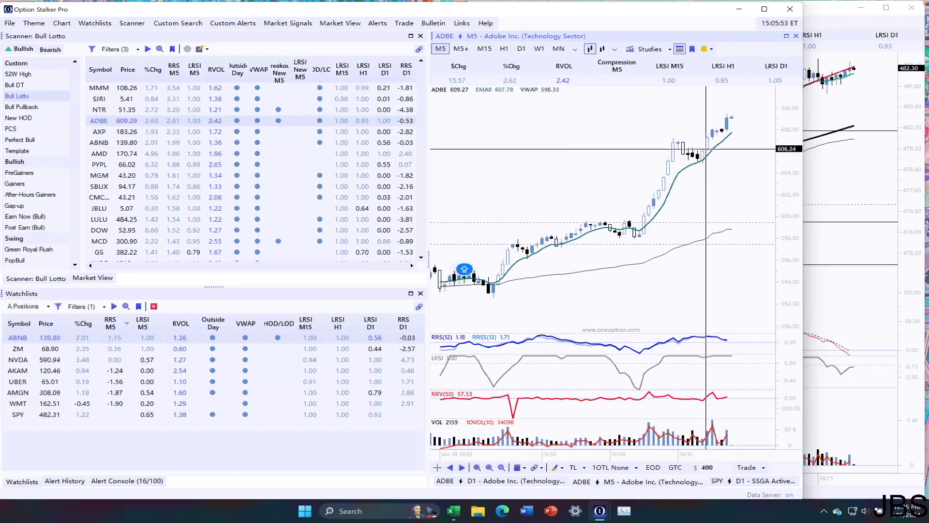
pyautogui.moveTo(721, 443)
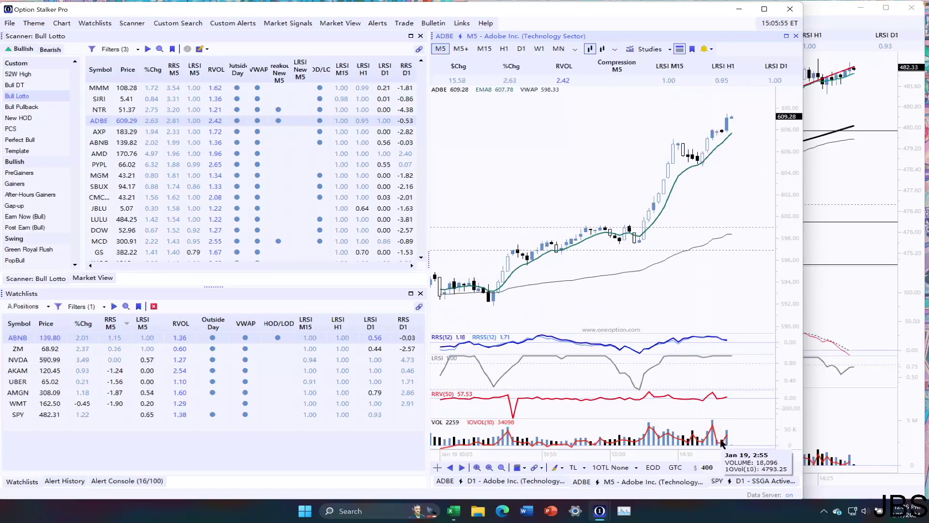
pyautogui.moveTo(504, 441)
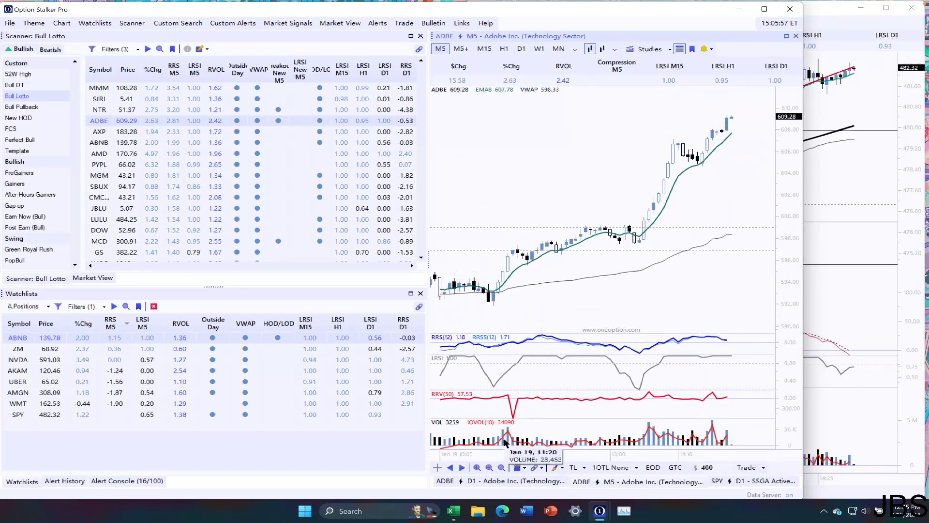
# Change the open ADBE January 19 $610 call buy order to a limit price of 1.08, submit it and minimize the Trade window.
pyautogui.moveTo(599, 511)
pyautogui.click(655, 475)
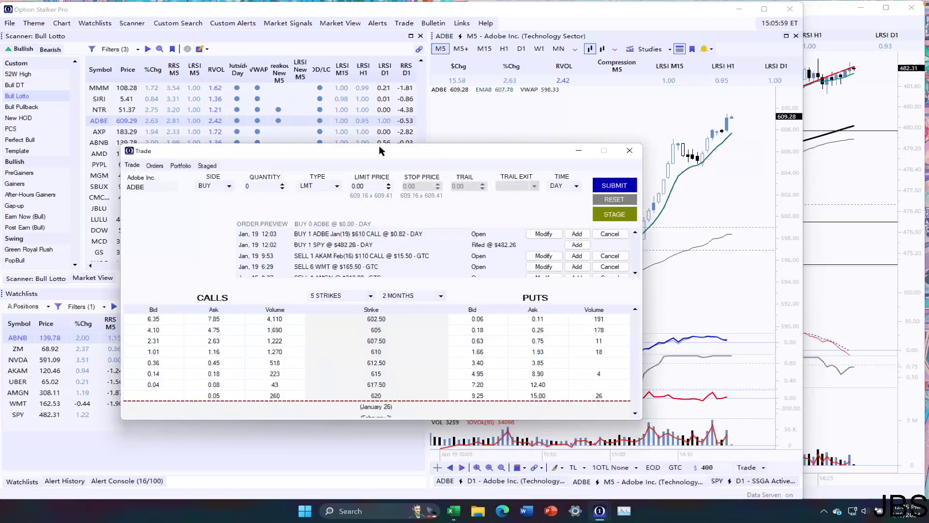
pyautogui.moveTo(379, 150); pyautogui.dragTo(377, 136)
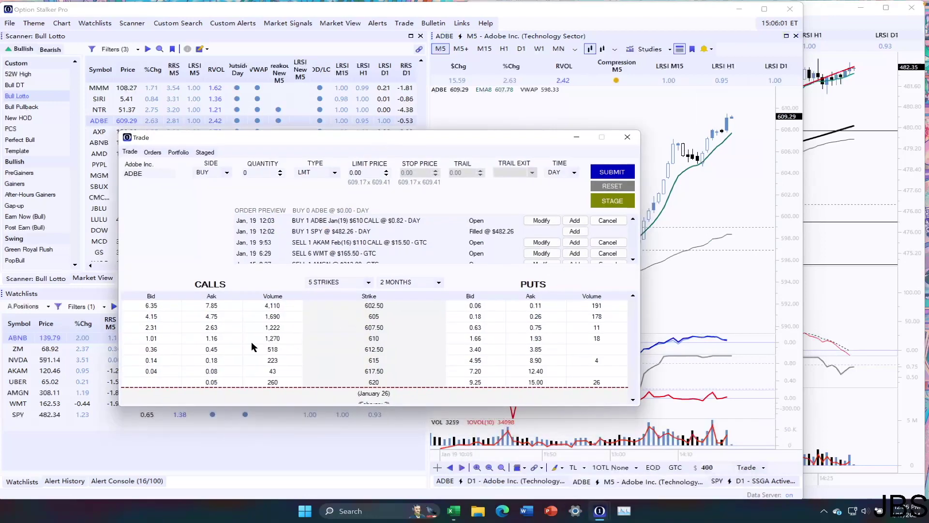
pyautogui.click(541, 220)
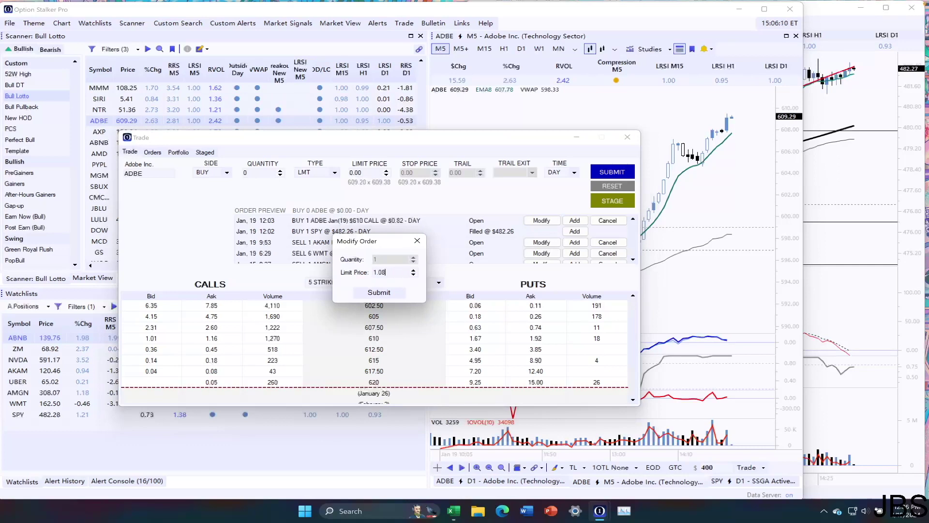
pyautogui.click(383, 293)
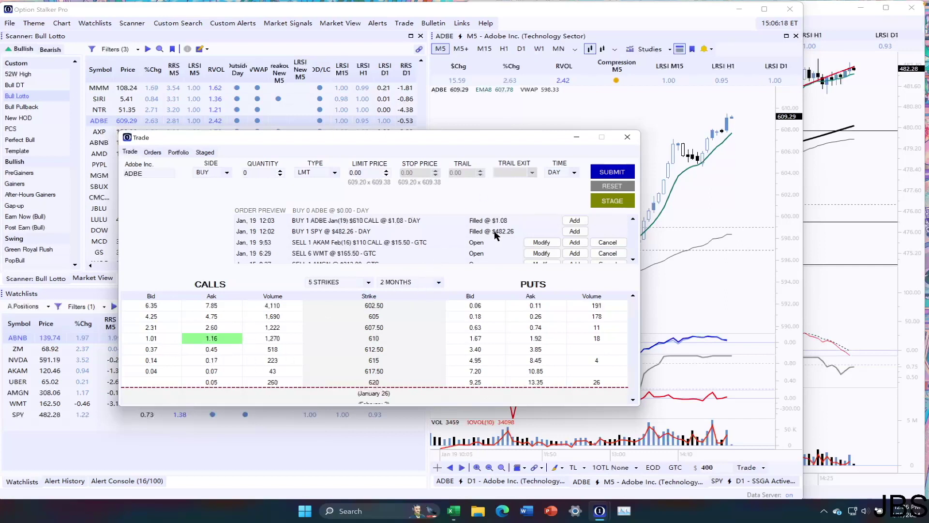
pyautogui.click(585, 133)
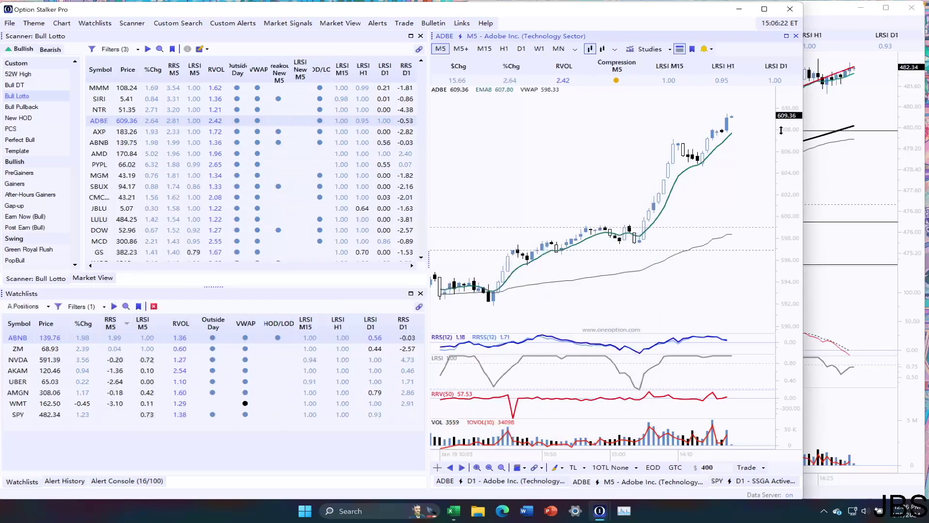
# Compare the ADBE daily and 5-minute charts, ending on the daily chart.
pyautogui.click(513, 480)
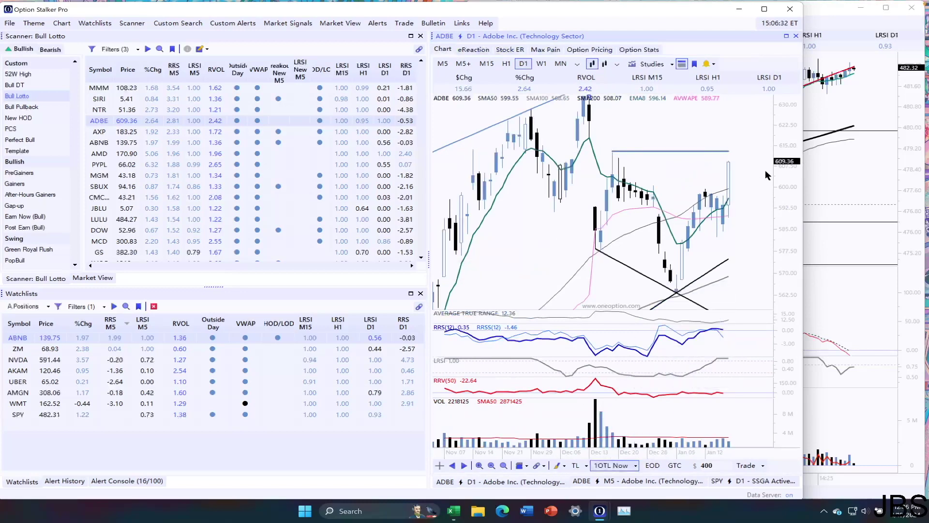
pyautogui.click(649, 482)
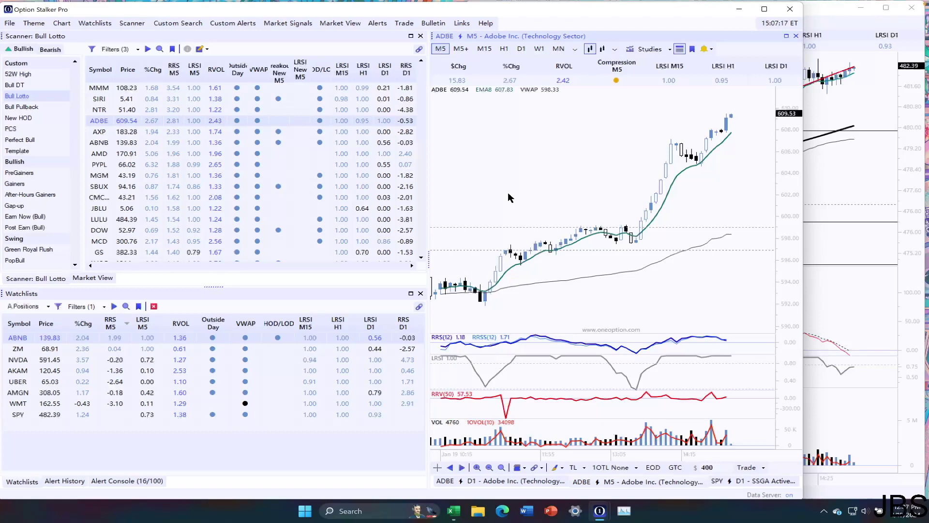
pyautogui.click(556, 483)
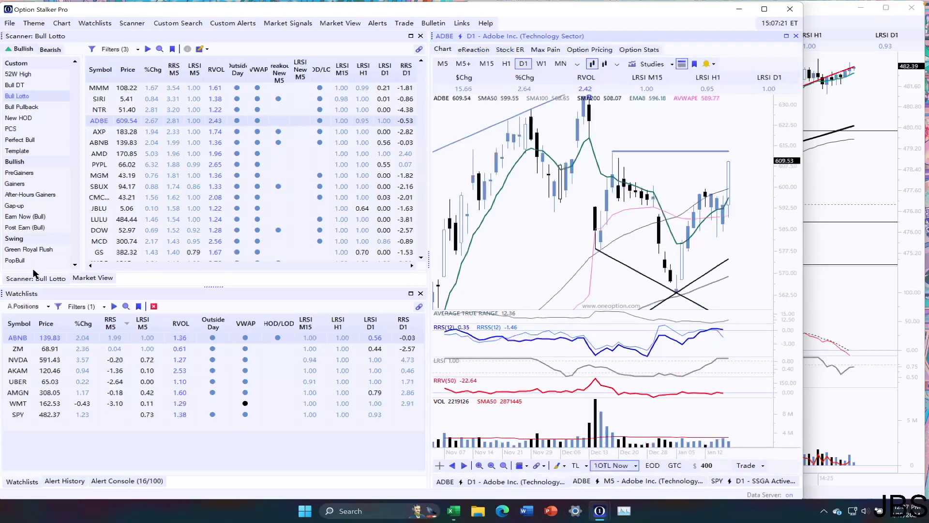
# Load AKAM from the A.Positions watchlist and review its daily and 5-minute charts, ending on the daily chart.
pyautogui.click(28, 306)
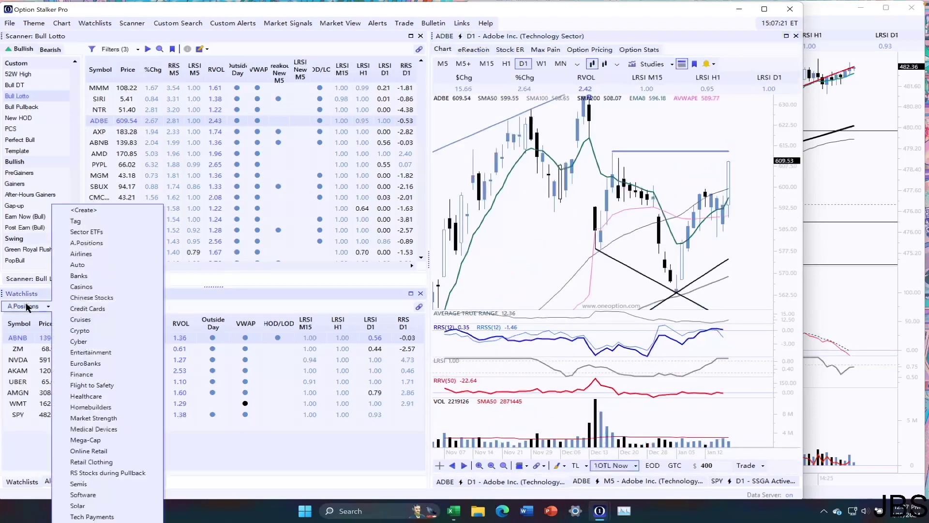
pyautogui.click(555, 212)
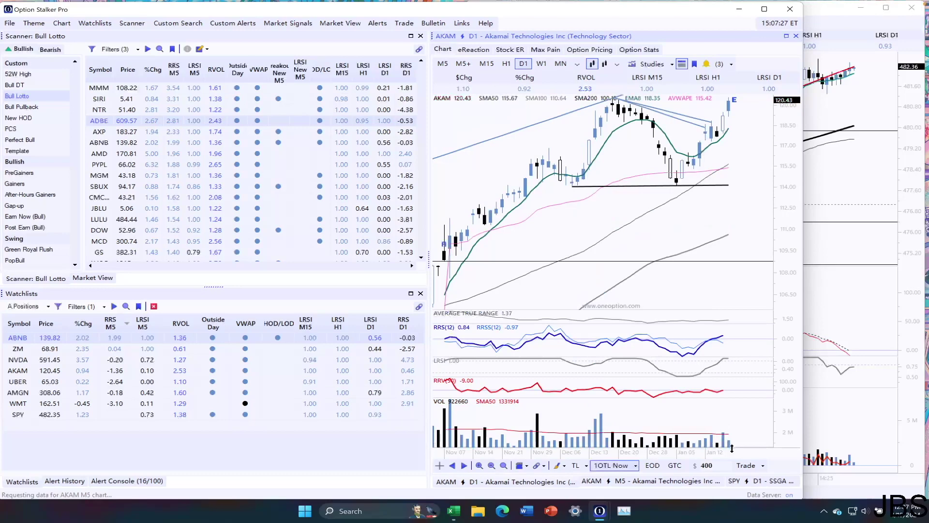
pyautogui.click(673, 482)
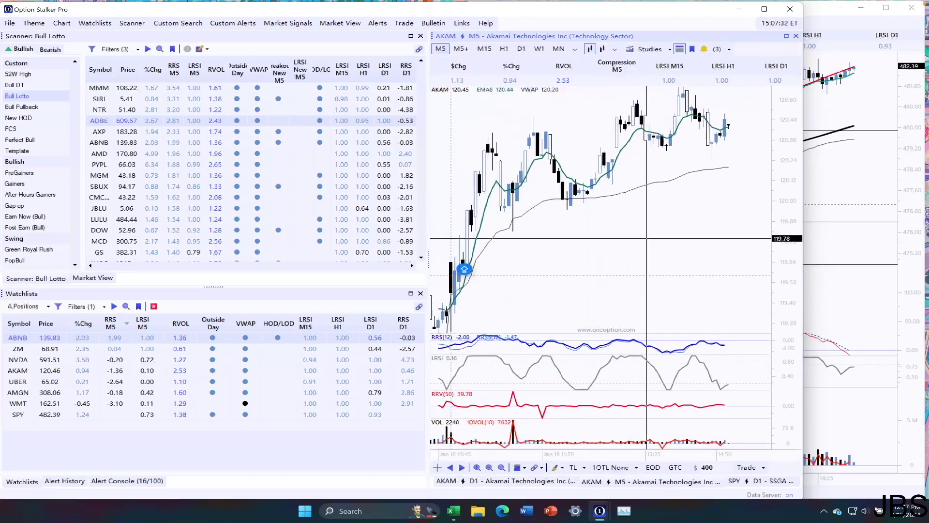
pyautogui.click(552, 480)
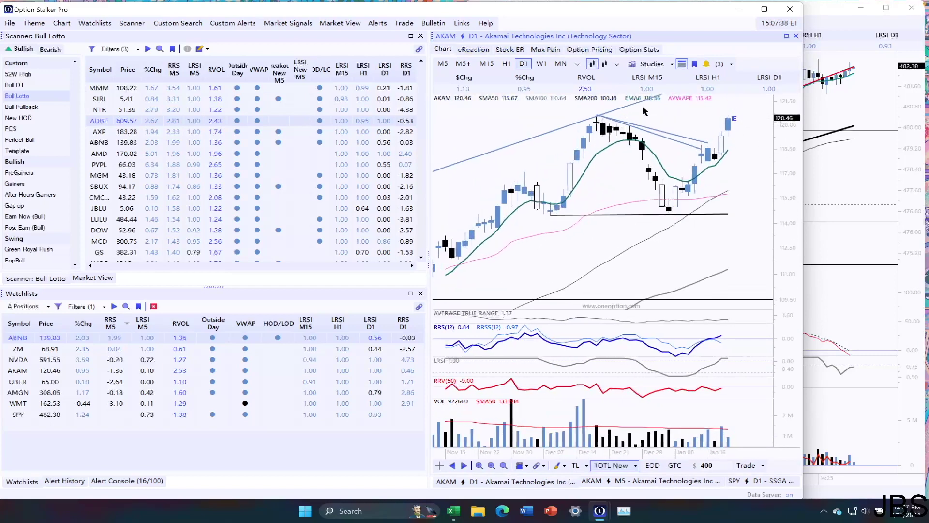
pyautogui.moveTo(733, 119)
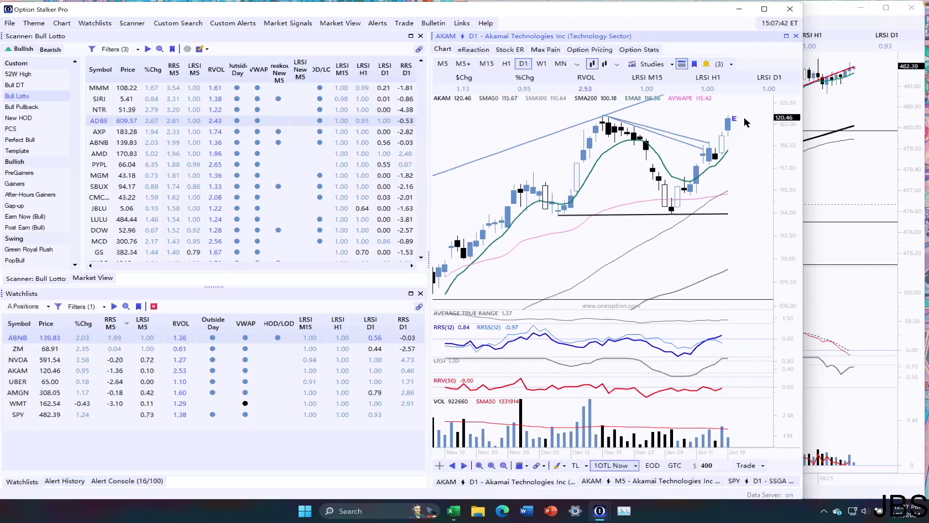
# Add ADBE as a new symbol at the end of the A.Positions watchlist.
pyautogui.click(21, 426)
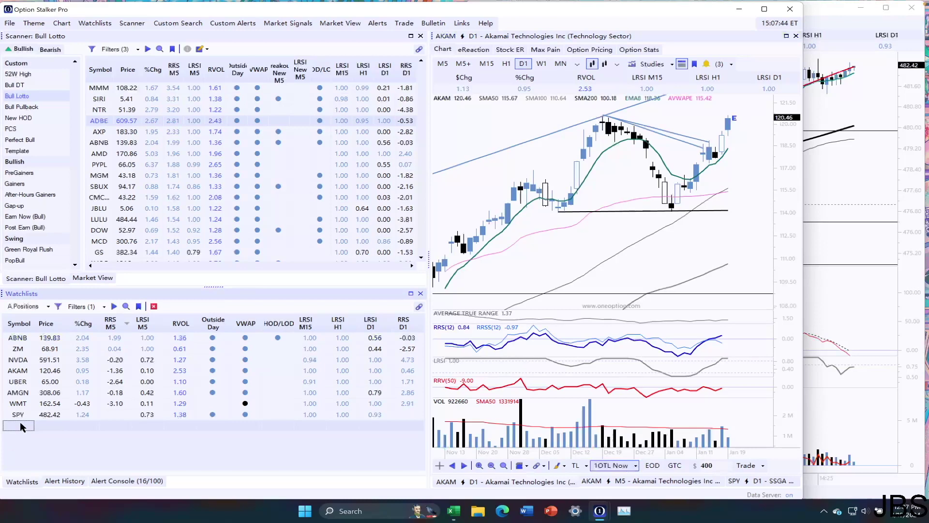
pyautogui.write('AD')
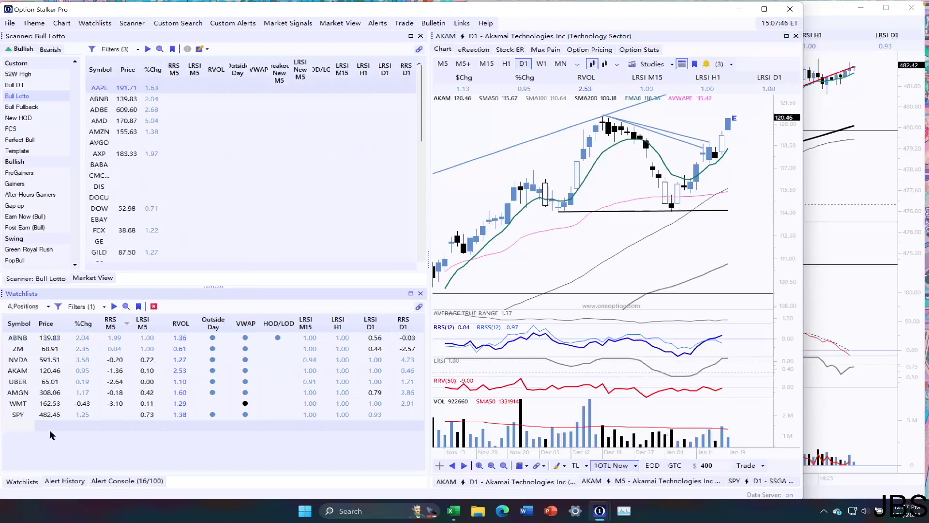
pyautogui.write('BE')
pyautogui.press('Return')
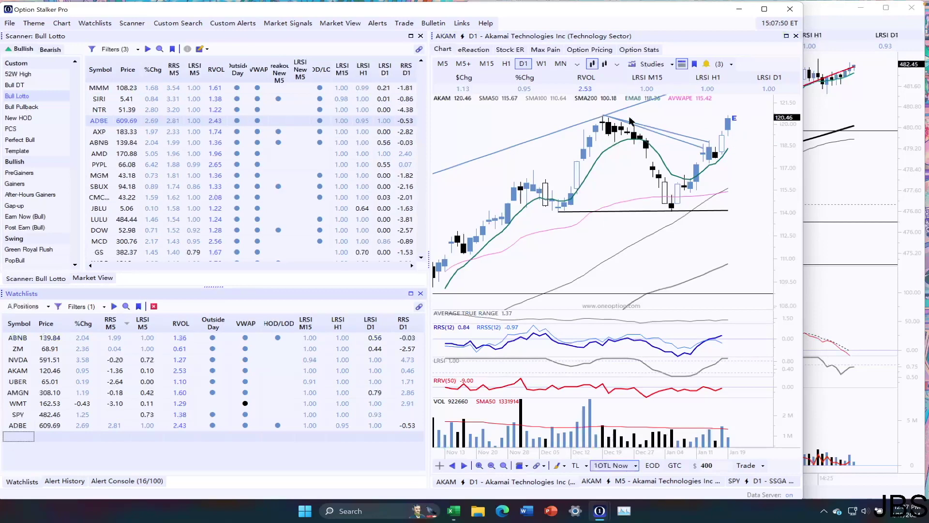
# Compress the price scale of the AKAM daily chart and examine its trendlines and recent candles.
pyautogui.moveTo(789, 124); pyautogui.dragTo(792, 138)
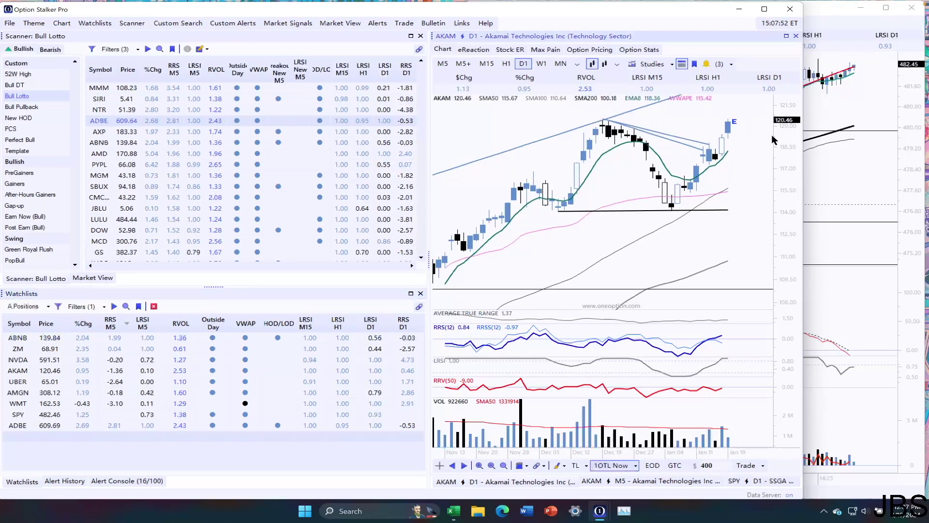
pyautogui.moveTo(789, 127); pyautogui.dragTo(792, 142)
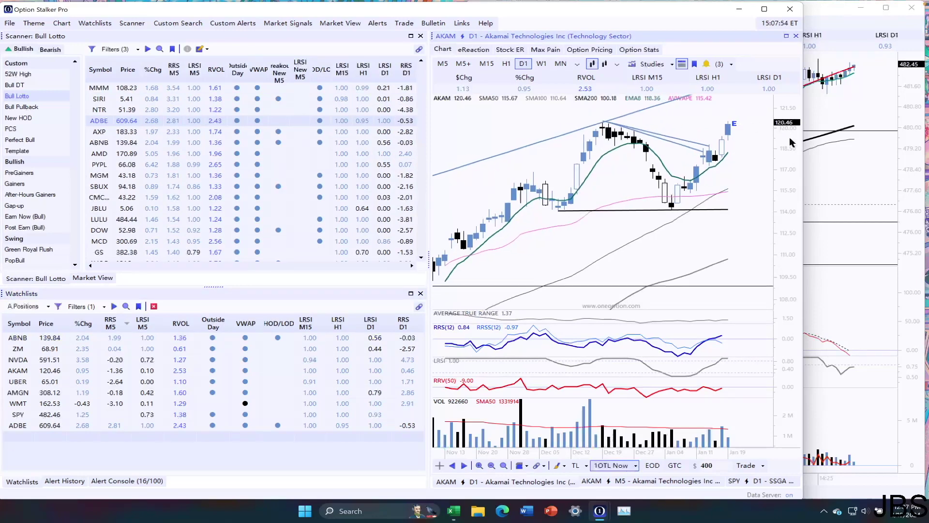
pyautogui.moveTo(603, 146)
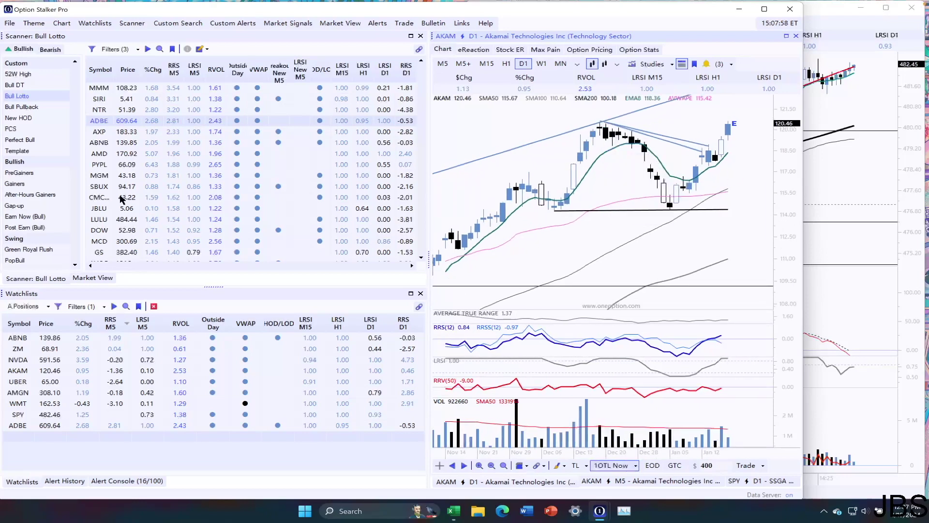
pyautogui.click(14, 372)
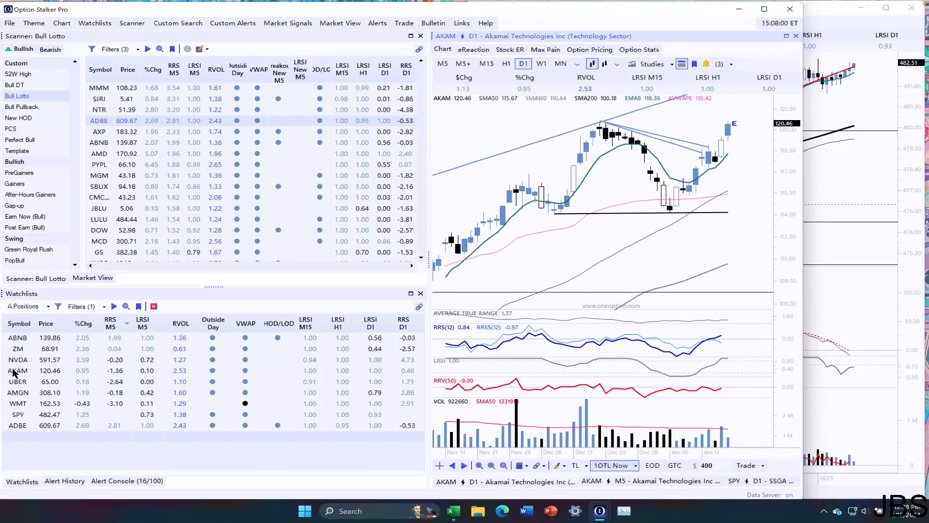
# Review ABNB's daily chart and ZM's 5-minute and daily charts from the watchlist, and bring up the NVDA daily chart.
pyautogui.click(21, 339)
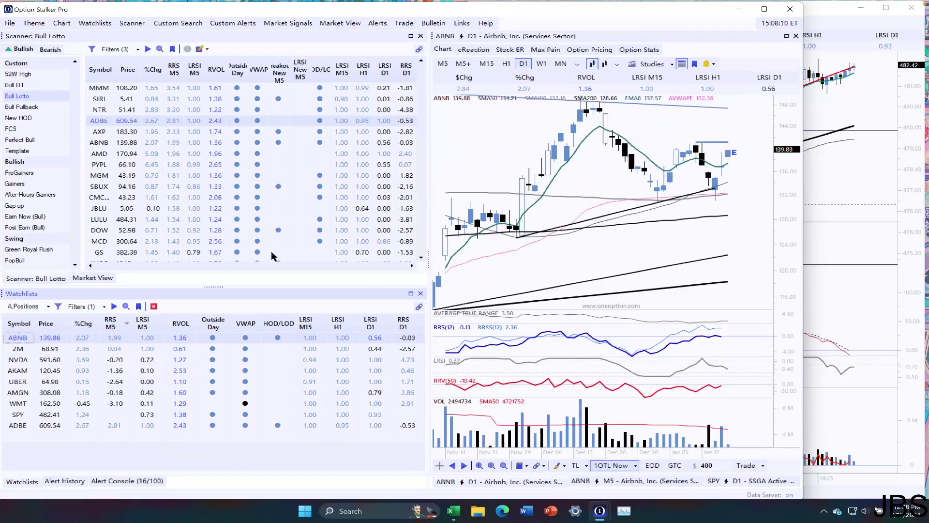
pyautogui.click(21, 349)
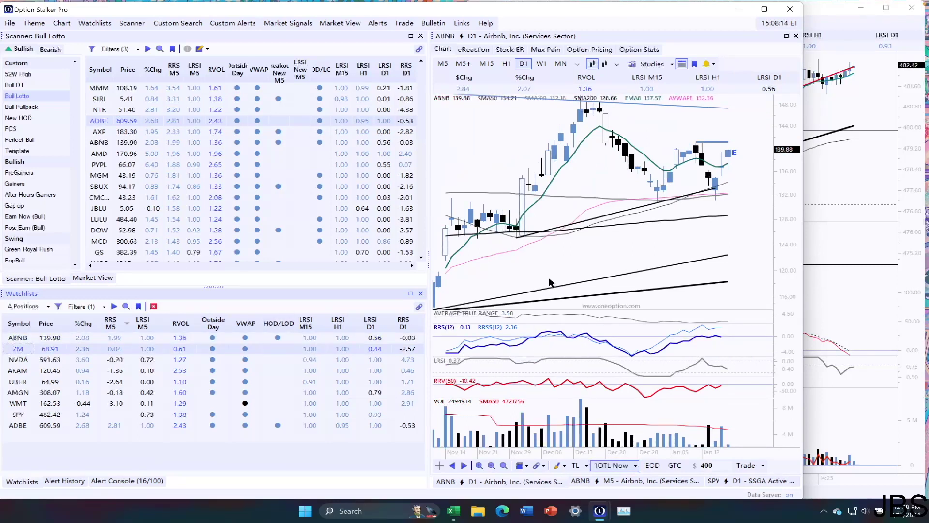
pyautogui.doubleClick(21, 350)
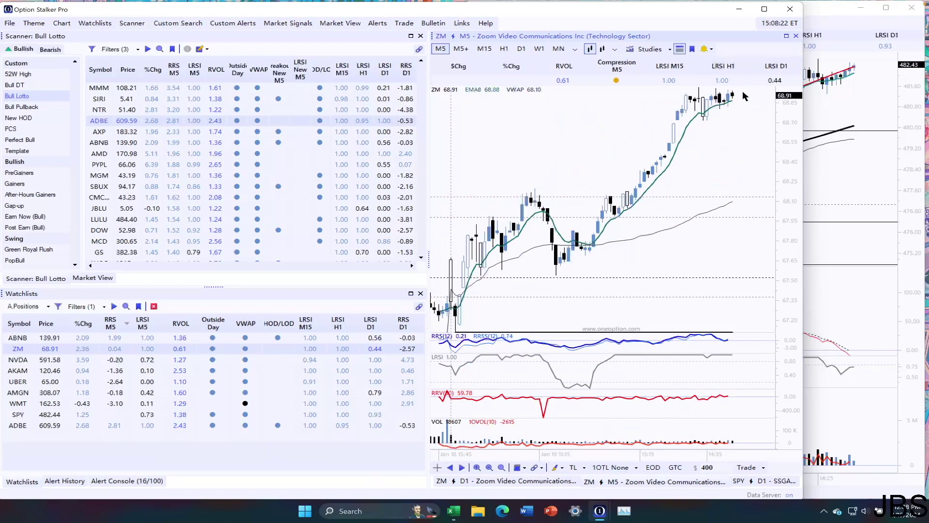
pyautogui.click(493, 478)
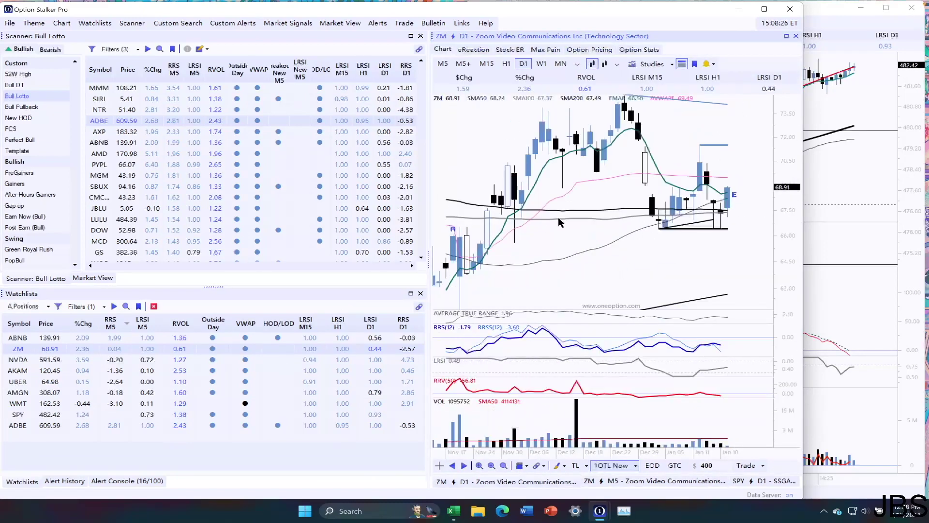
pyautogui.click(26, 361)
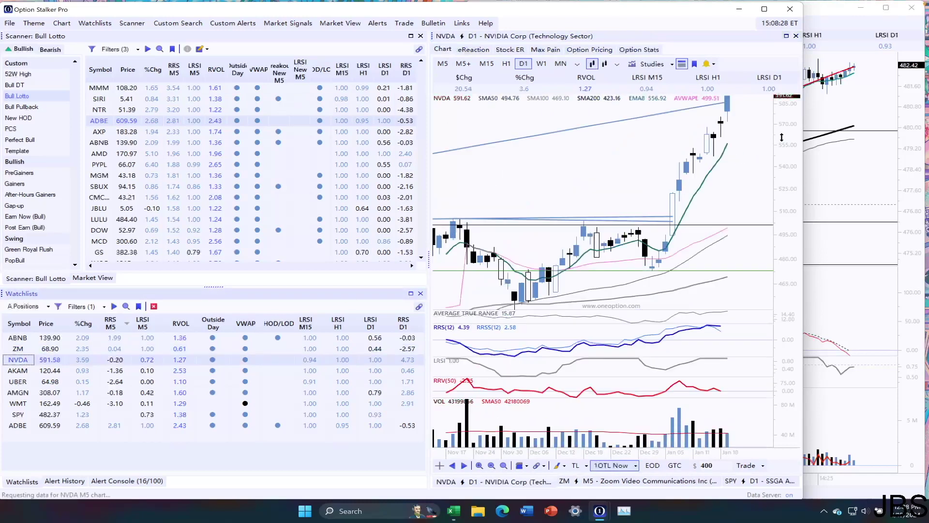
# Examine the NVDA daily chart around the January 8 breakout, the early January low and the most recent candles.
pyautogui.moveTo(672, 201)
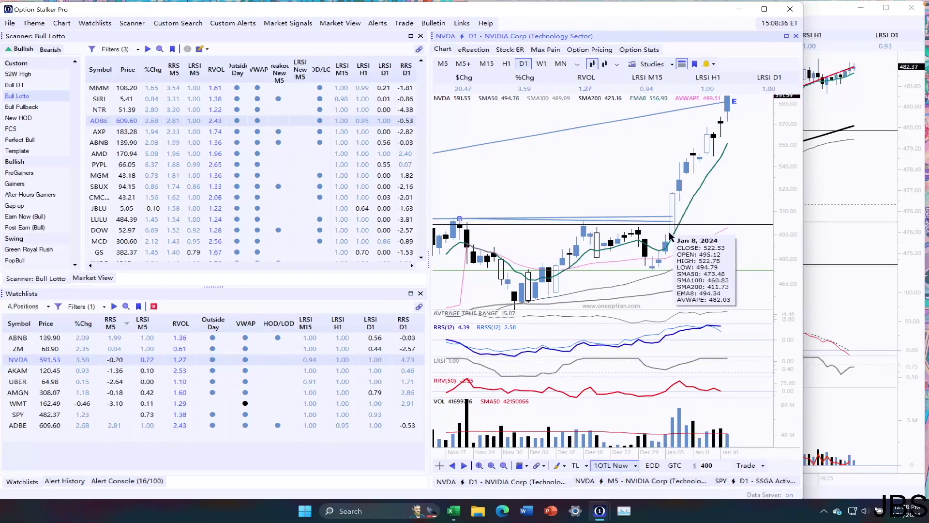
pyautogui.scroll(1, 702, 252)
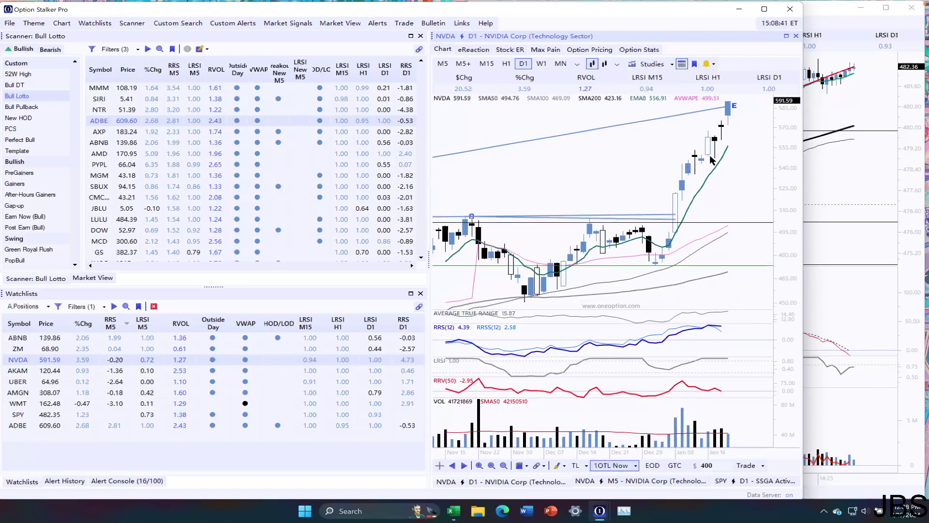
pyautogui.moveTo(736, 107)
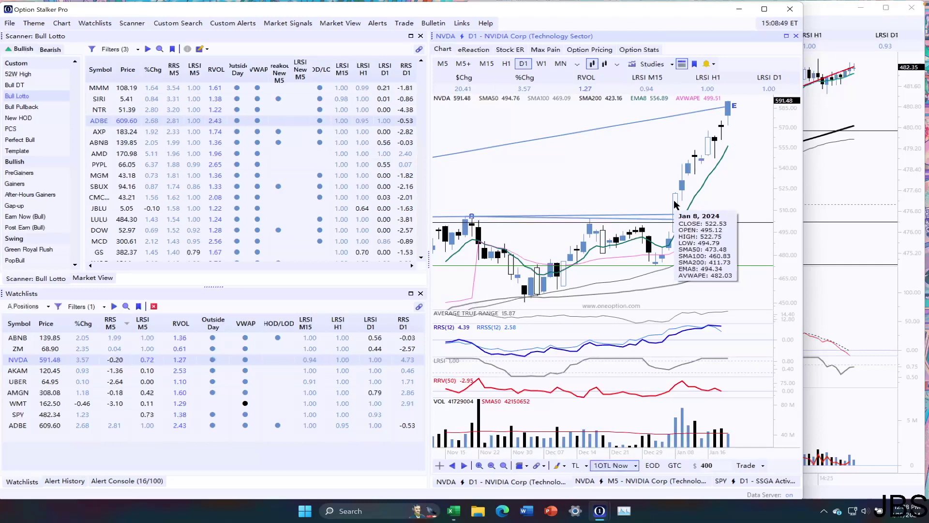
pyautogui.moveTo(687, 180)
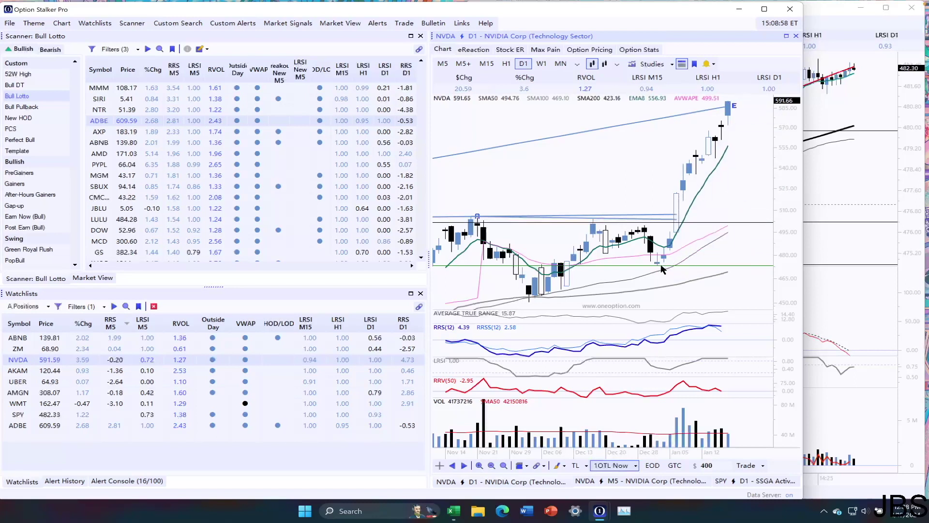
pyautogui.moveTo(657, 266)
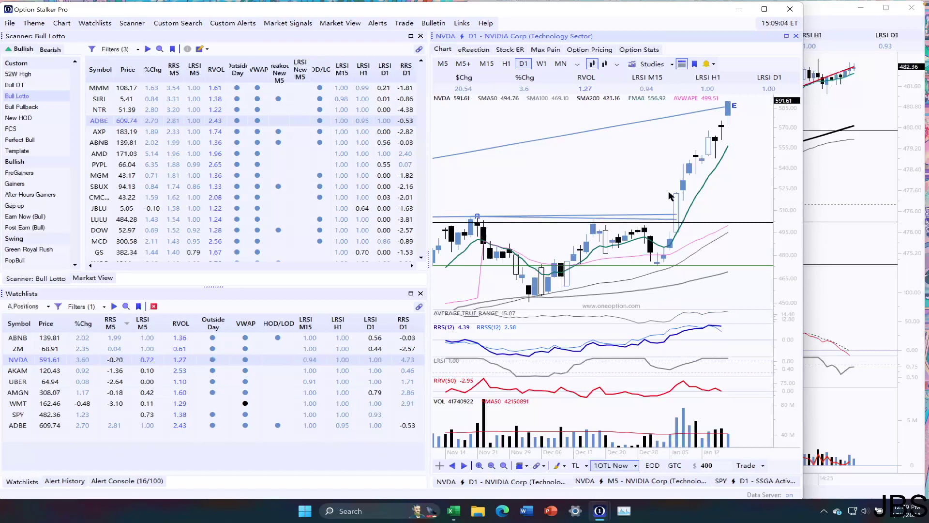
pyautogui.scroll(-3, 729, 191)
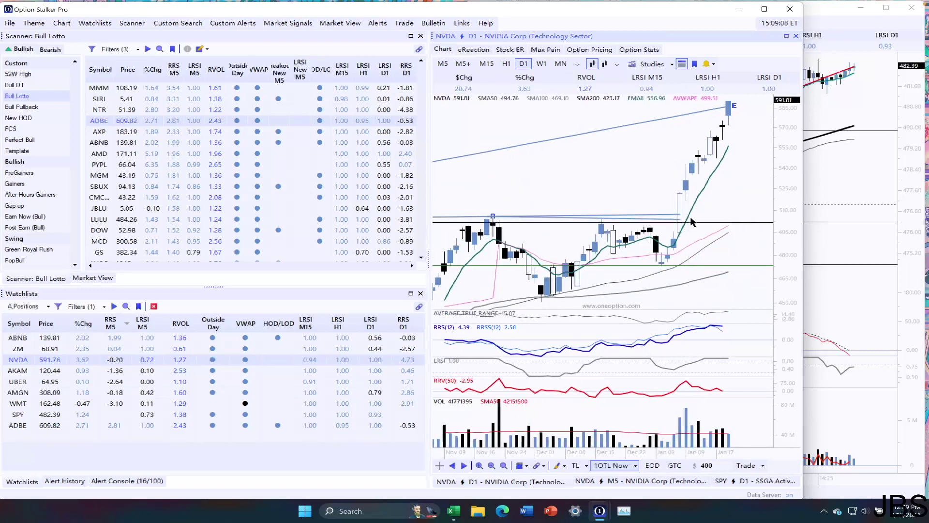
# Compare NVDA's daily chart with the SPY daily chart and NVDA's 5-minute chart, ending on the NVDA daily chart.
pyautogui.click(748, 482)
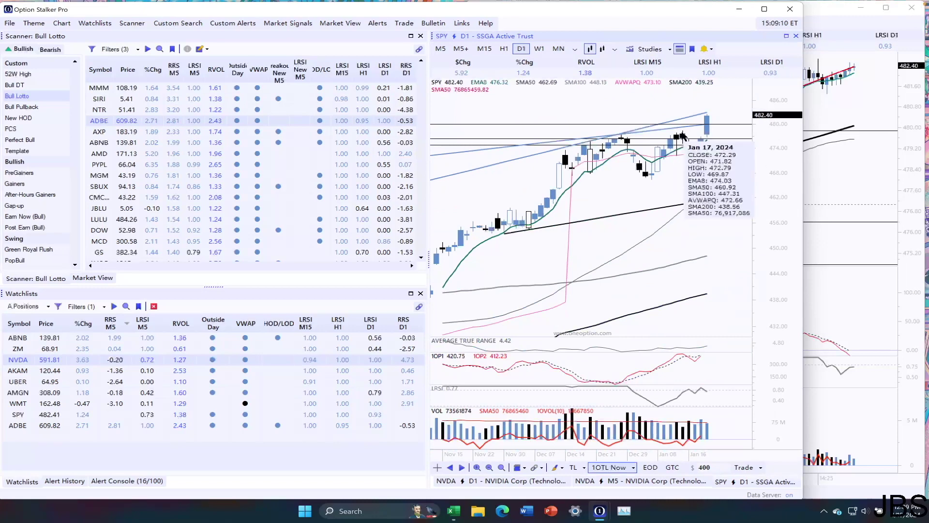
pyautogui.click(604, 483)
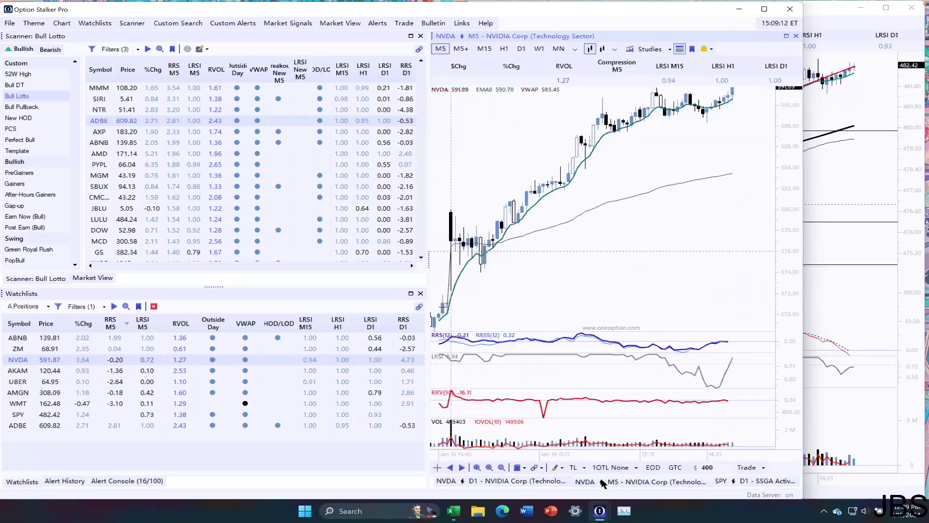
pyautogui.click(487, 481)
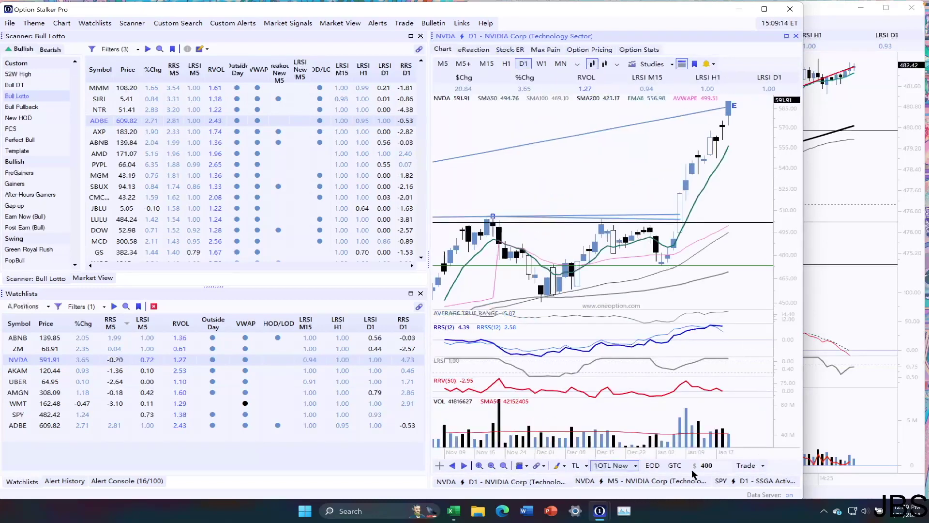
pyautogui.click(690, 481)
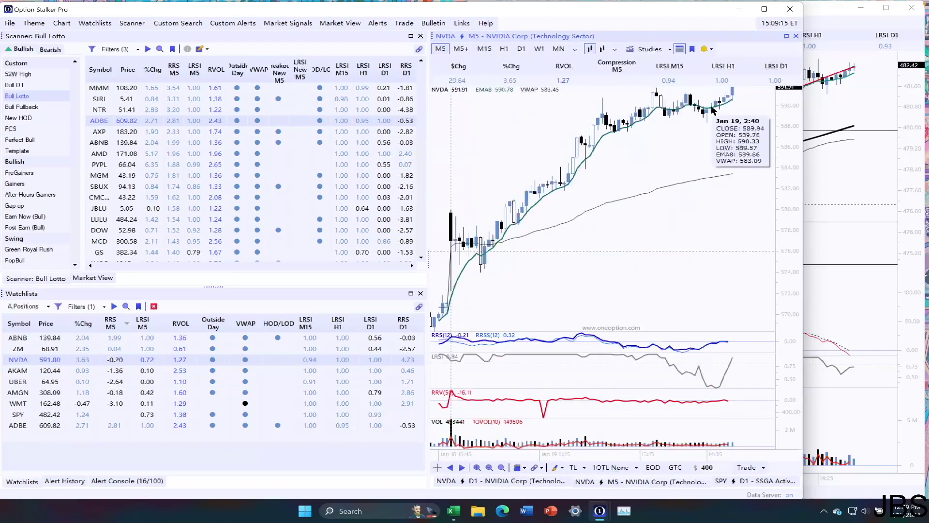
pyautogui.click(534, 481)
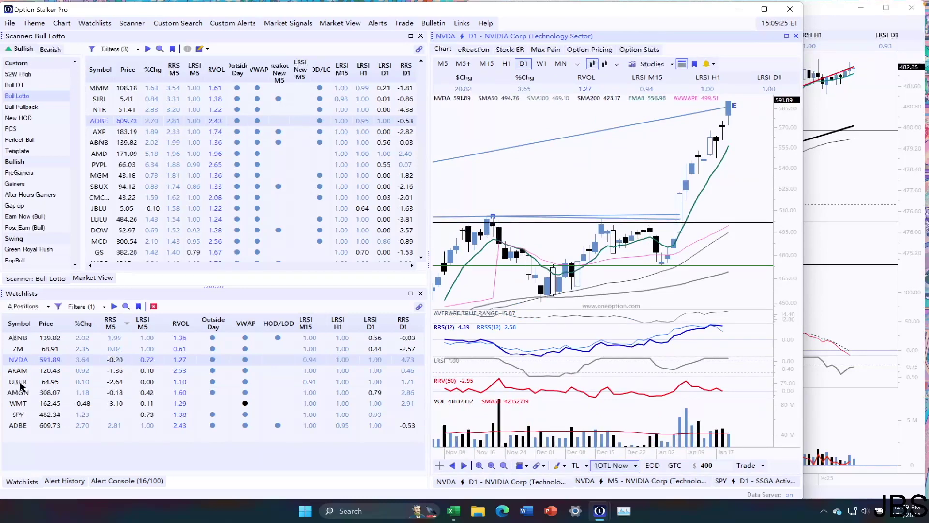
# Review UBER's daily chart with a compressed price scale, and AMGN's daily and 5-minute charts from the watchlist.
pyautogui.click(20, 382)
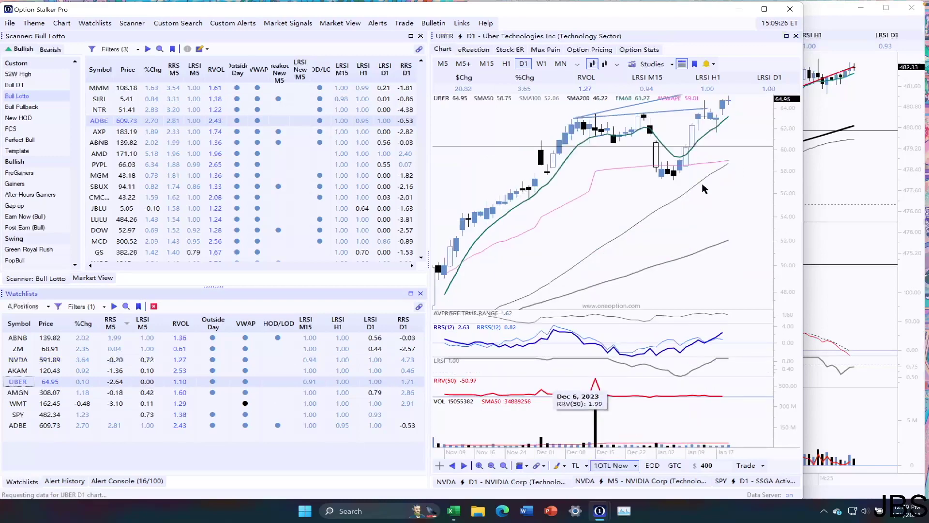
pyautogui.moveTo(786, 117); pyautogui.dragTo(787, 133)
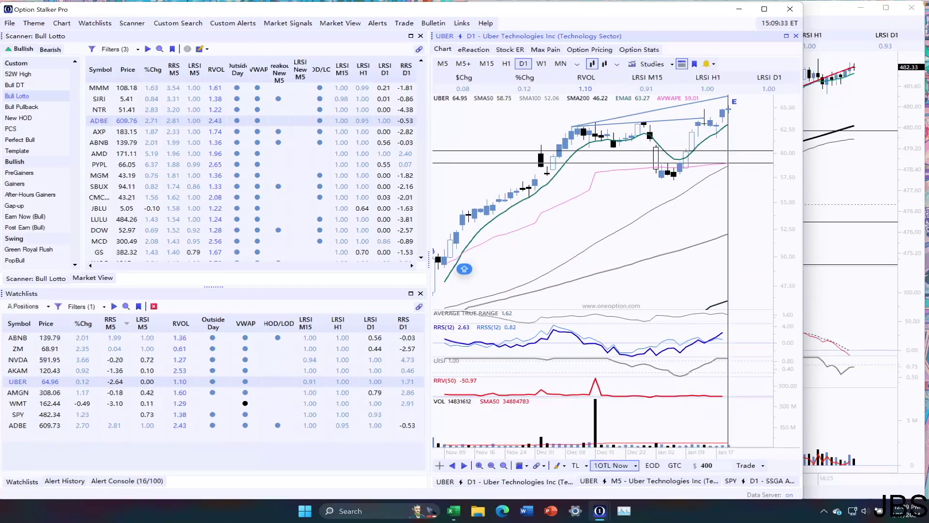
pyautogui.click(19, 393)
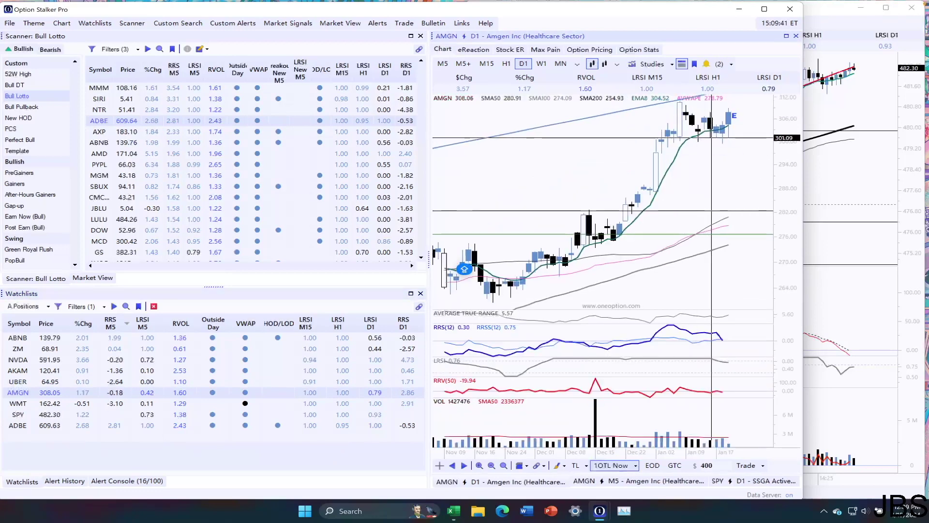
pyautogui.click(644, 480)
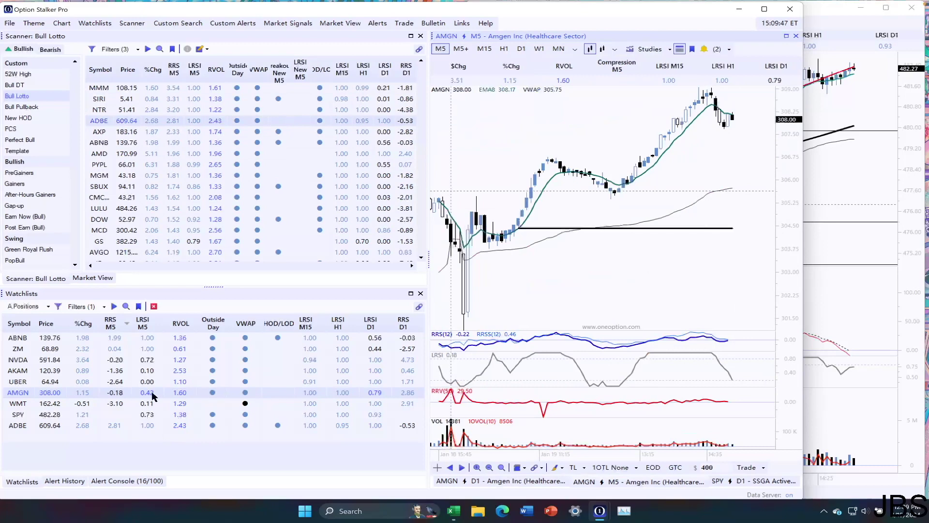
# Load WMT from the watchlist and review its latest daily candles and its 5-minute chart, ending on the daily chart.
pyautogui.click(21, 405)
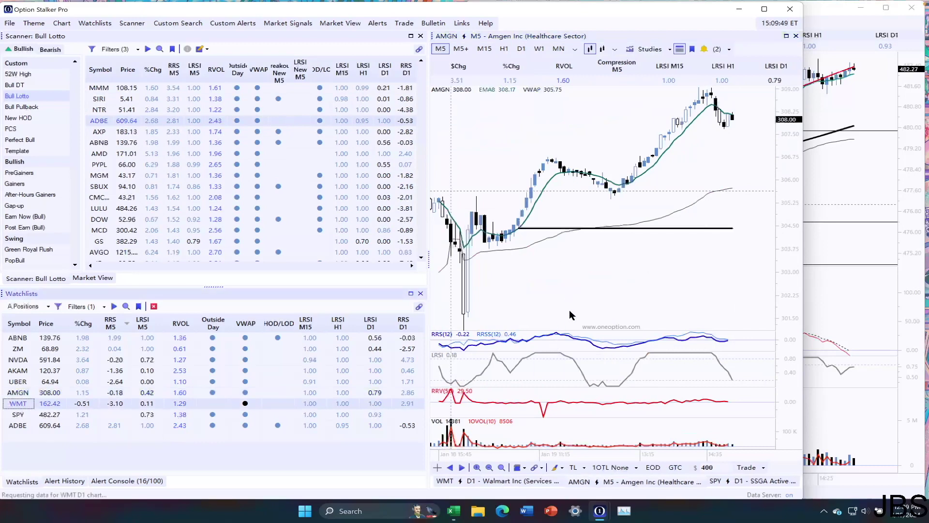
pyautogui.click(535, 481)
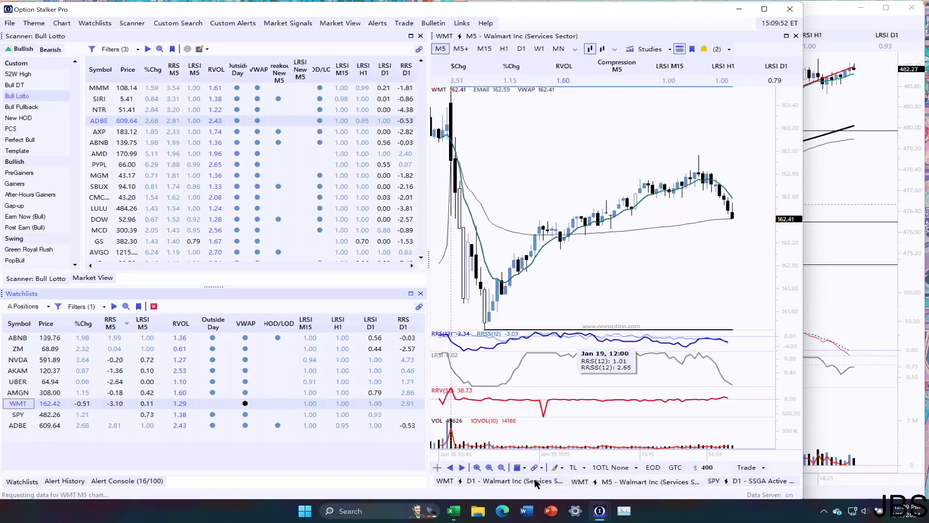
pyautogui.moveTo(725, 183)
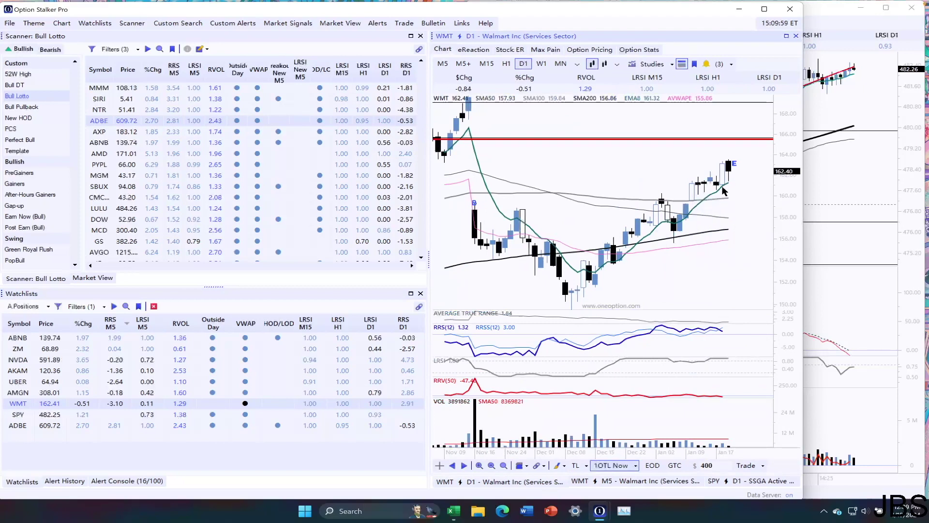
pyautogui.moveTo(729, 166)
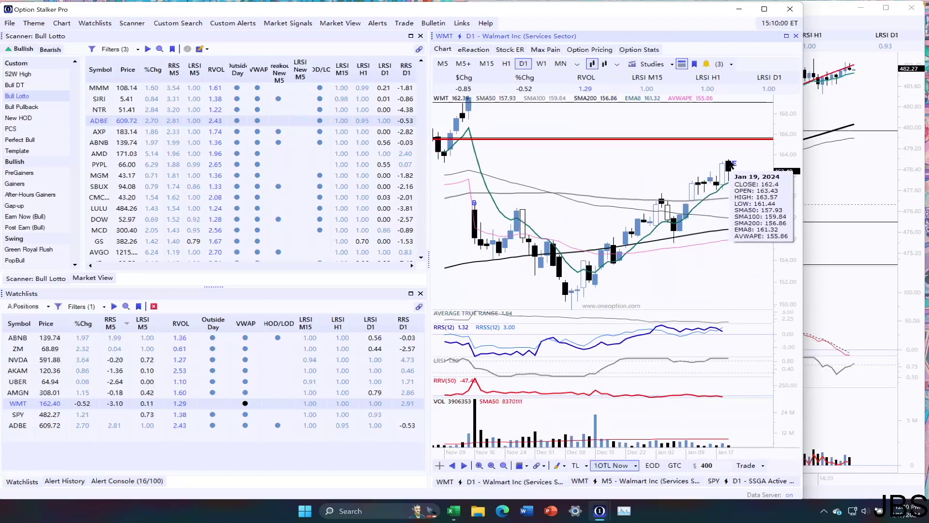
pyautogui.click(654, 477)
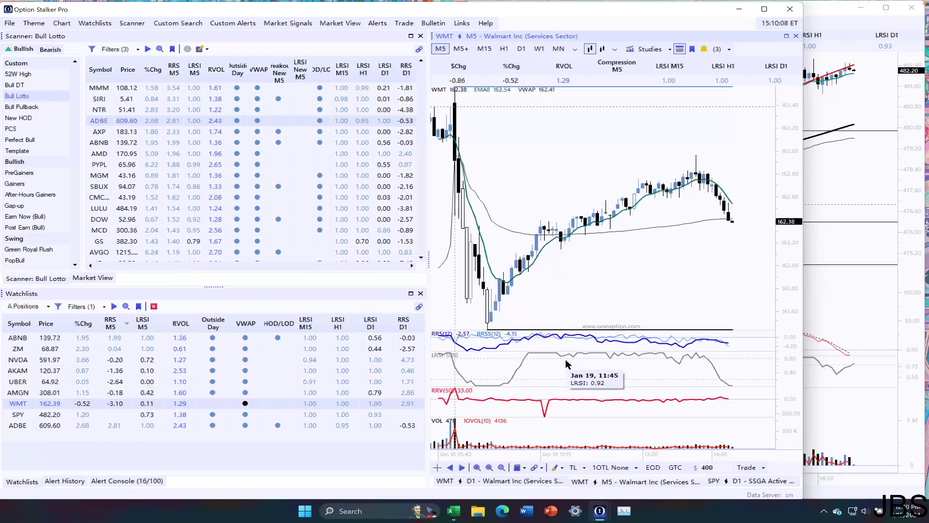
pyautogui.click(548, 481)
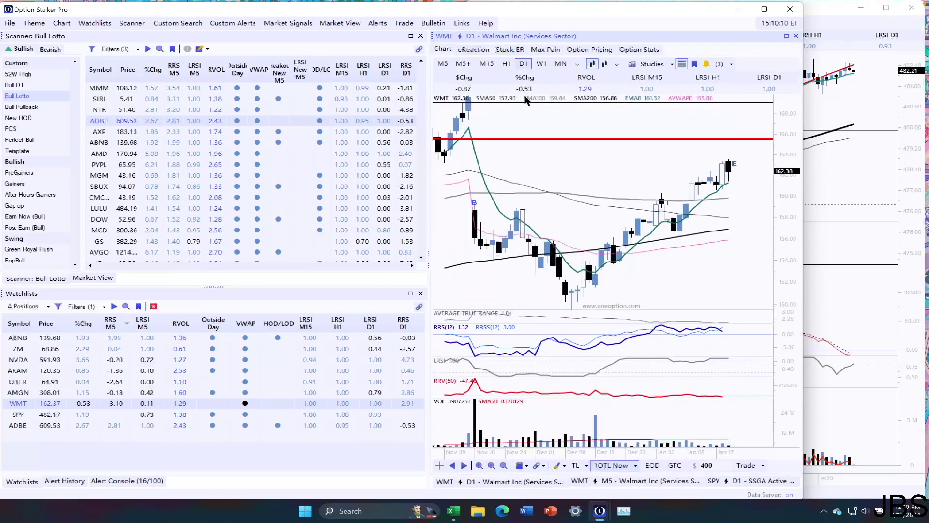
# Check Walmart's Stock ER expert rating page, and return to its daily chart to examine the latest candles.
pyautogui.click(510, 49)
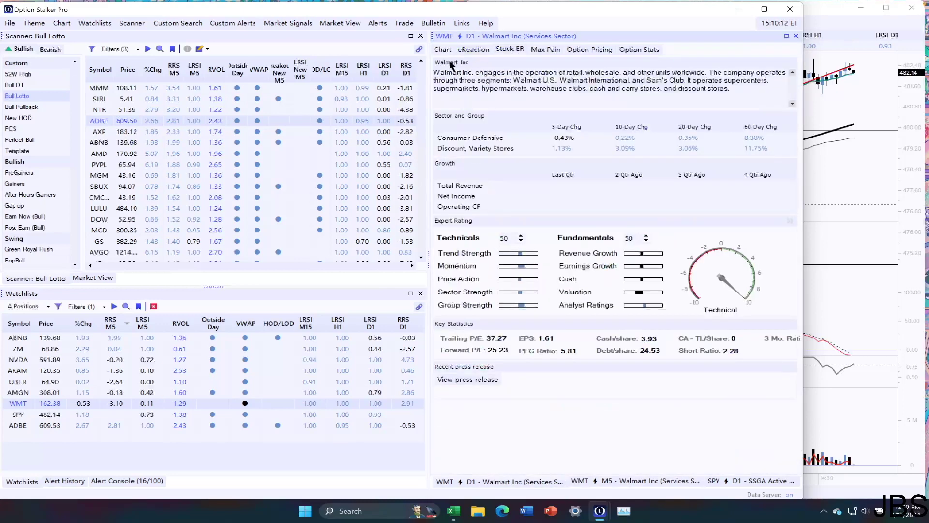
pyautogui.click(447, 49)
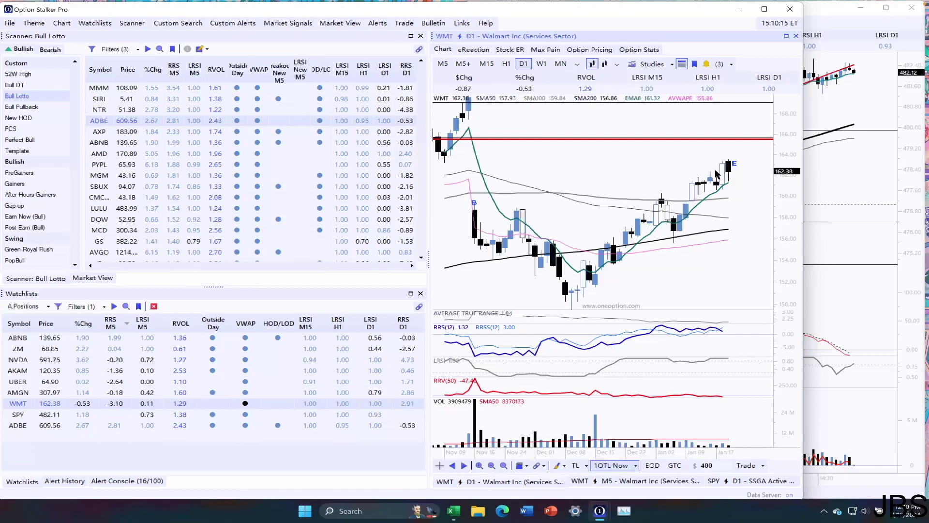
pyautogui.moveTo(712, 174)
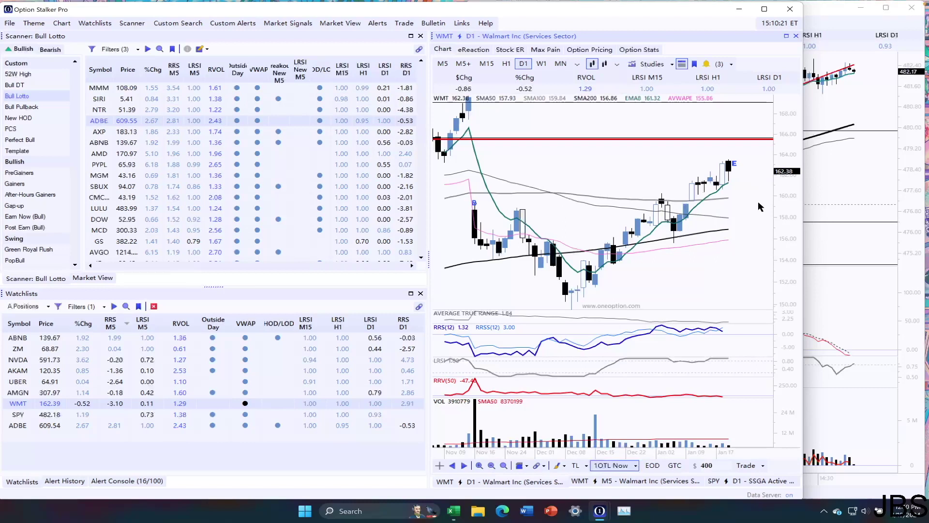
pyautogui.moveTo(735, 165)
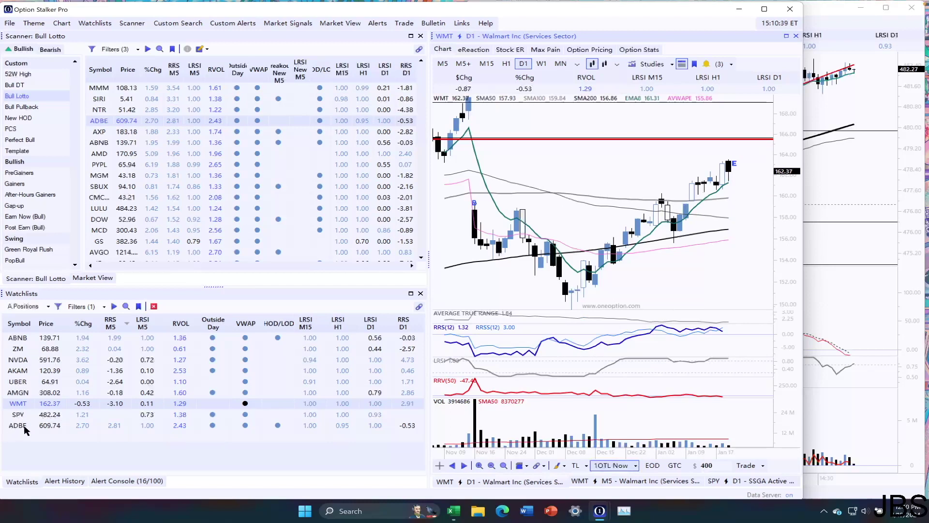
# Load ADBE from the watchlist and review its daily and 5-minute charts, ending on the daily chart.
pyautogui.click(23, 426)
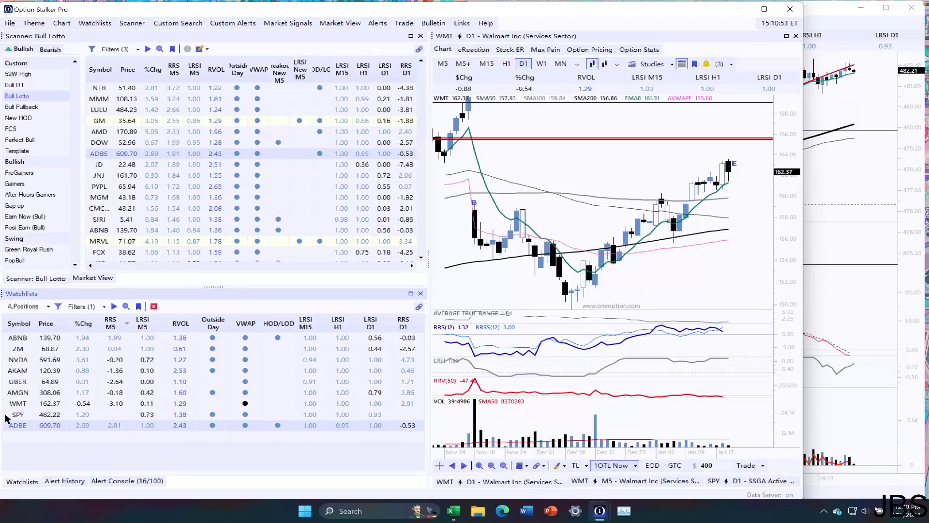
pyautogui.click(16, 425)
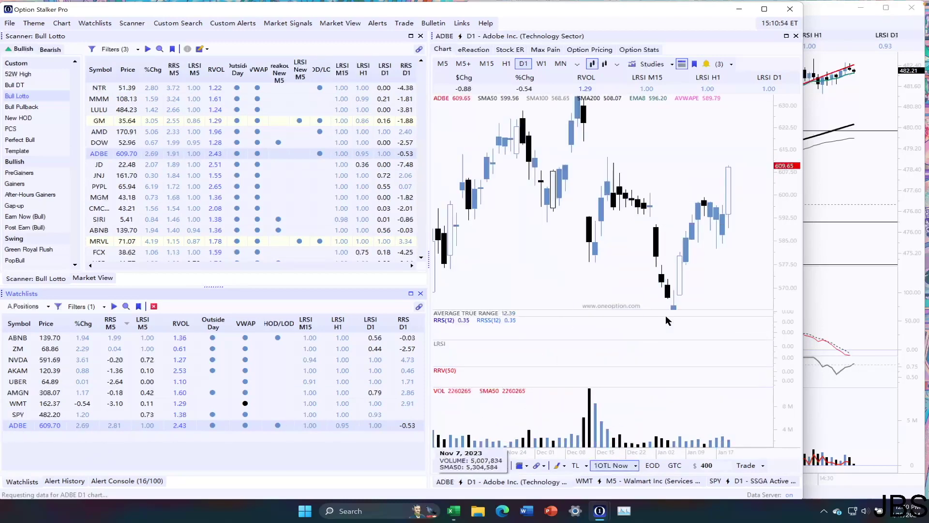
pyautogui.click(644, 478)
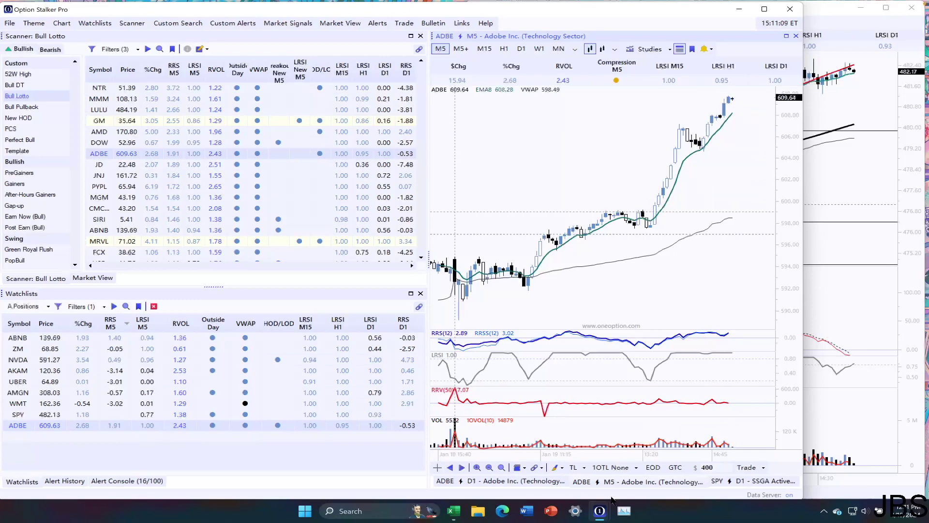
pyautogui.click(543, 481)
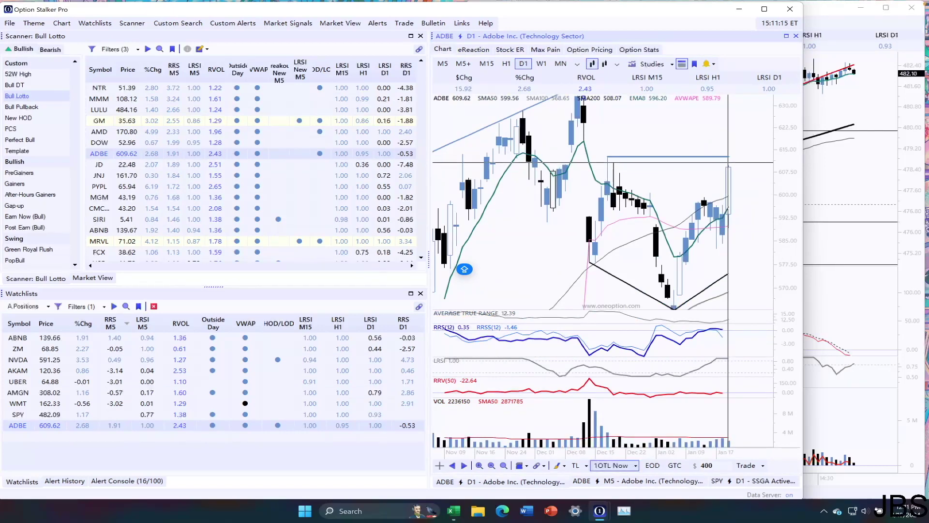
# Examine the horizontal trendline and December candles on ADBE's daily chart, and recheck its 5-minute chart.
pyautogui.scroll(-1, 695, 152)
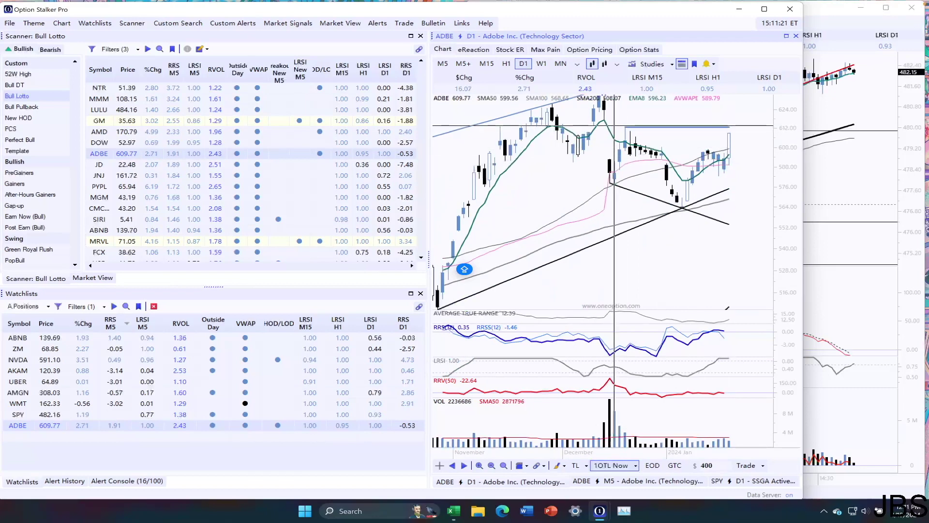
pyautogui.moveTo(625, 132)
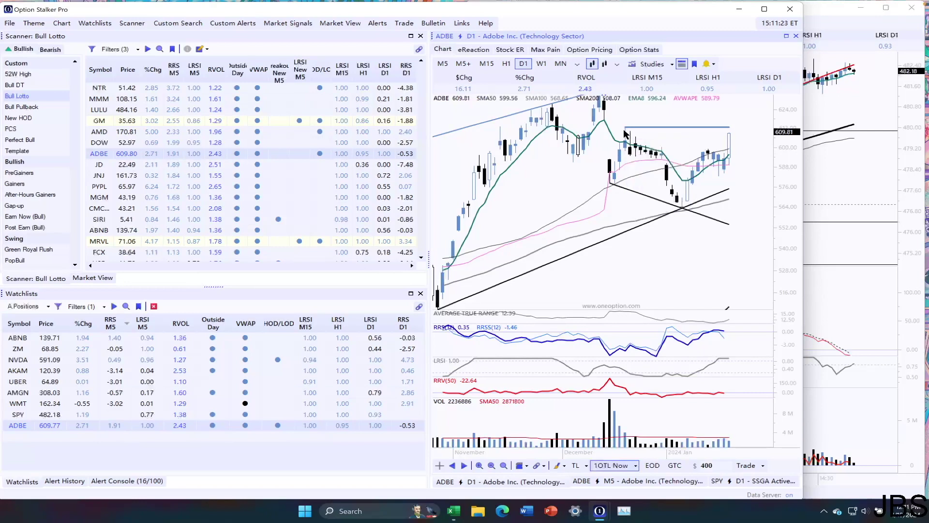
pyautogui.scroll(1, 610, 155)
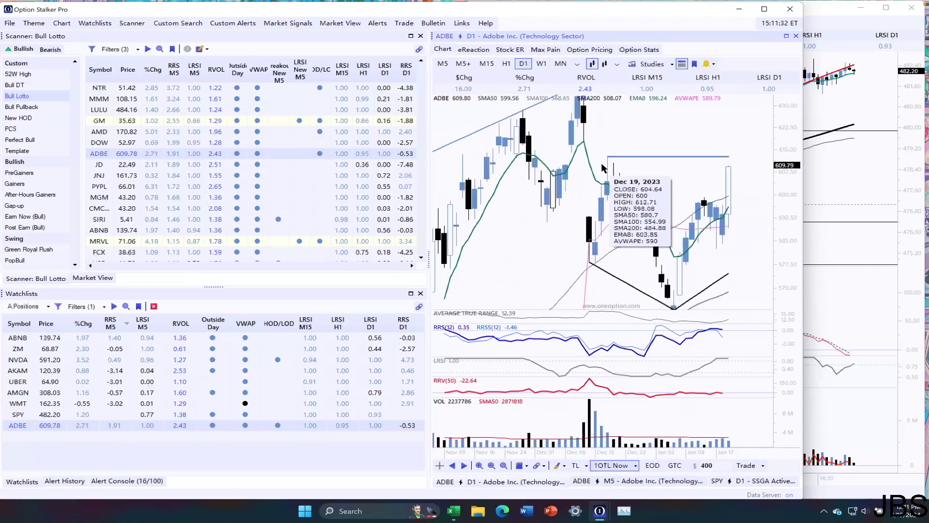
pyautogui.click(622, 484)
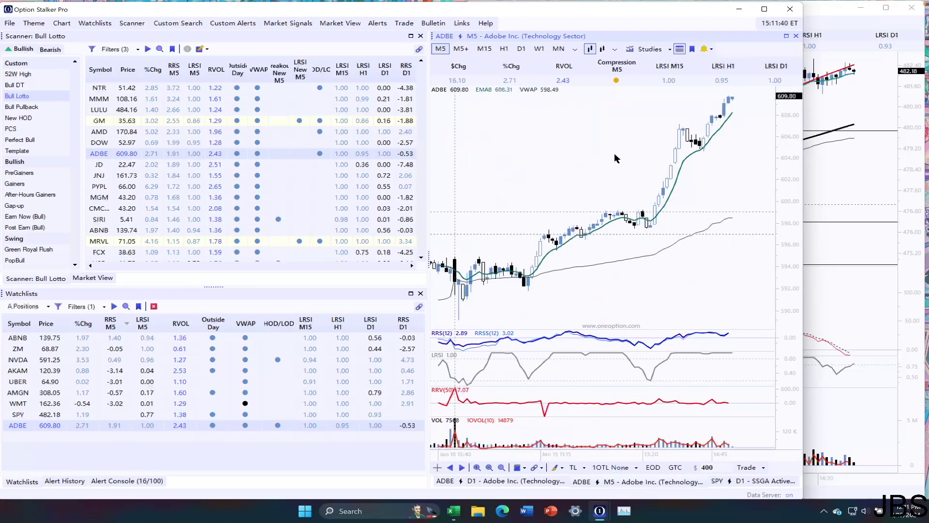
# Return to the ADBE daily chart and change its symbol to GILD.
pyautogui.click(530, 481)
pyautogui.rightClick(532, 267)
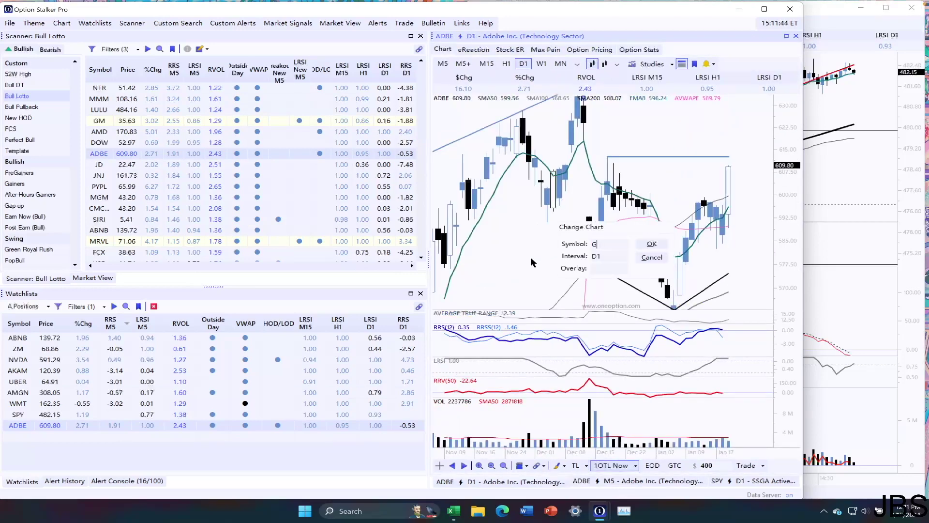
pyautogui.click(531, 257)
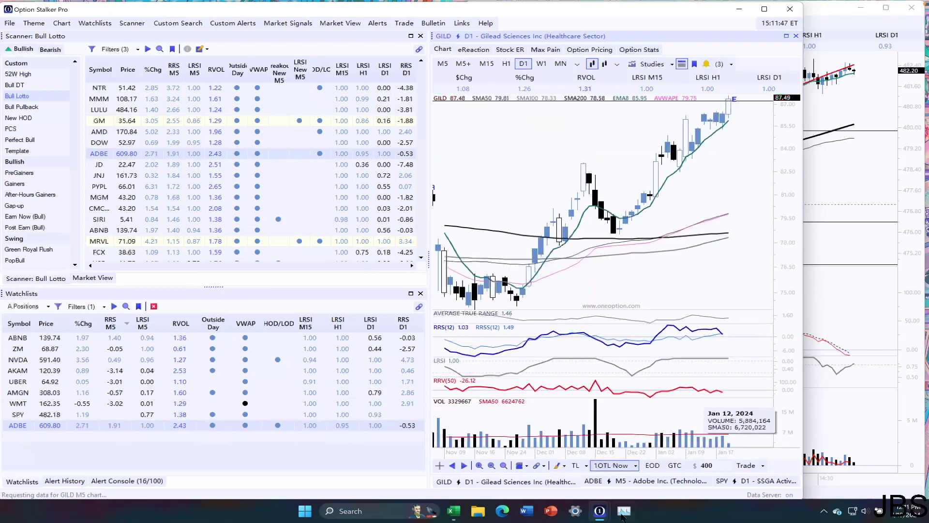
# Check GILD's 5-minute chart and buy the stock from its daily chart with a $530 allocation.
pyautogui.click(644, 481)
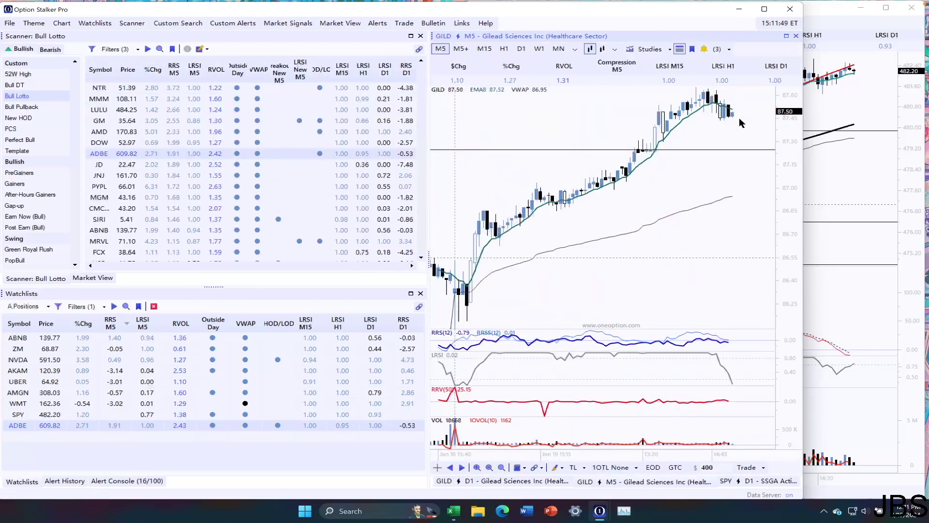
pyautogui.click(538, 482)
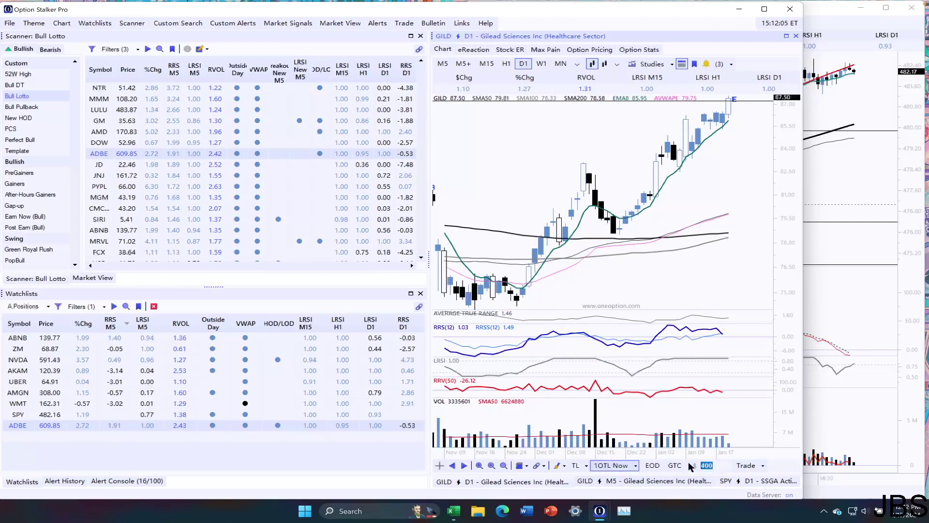
pyautogui.write('530')
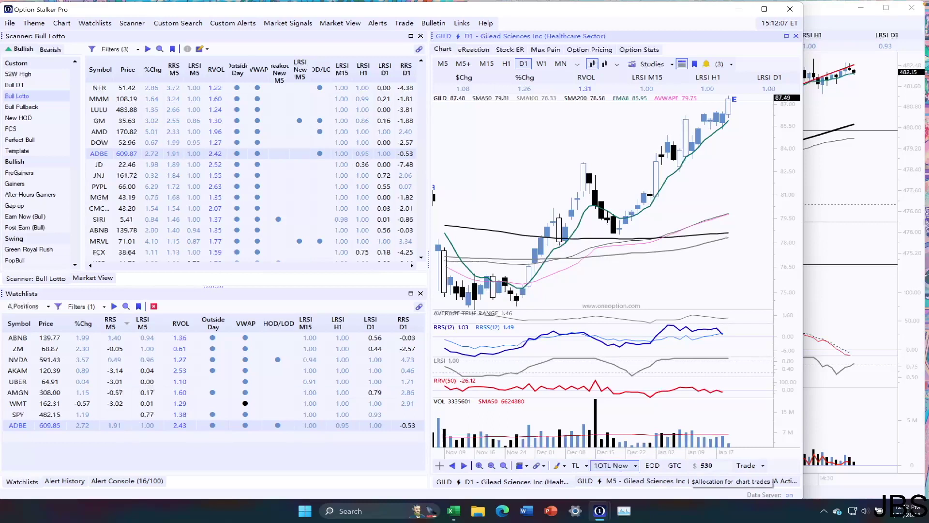
pyautogui.click(746, 465)
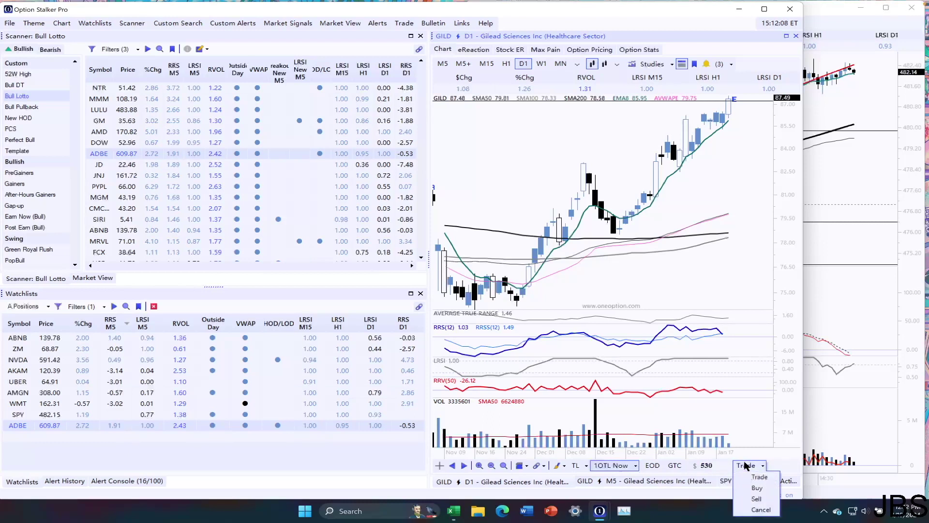
pyautogui.click(760, 487)
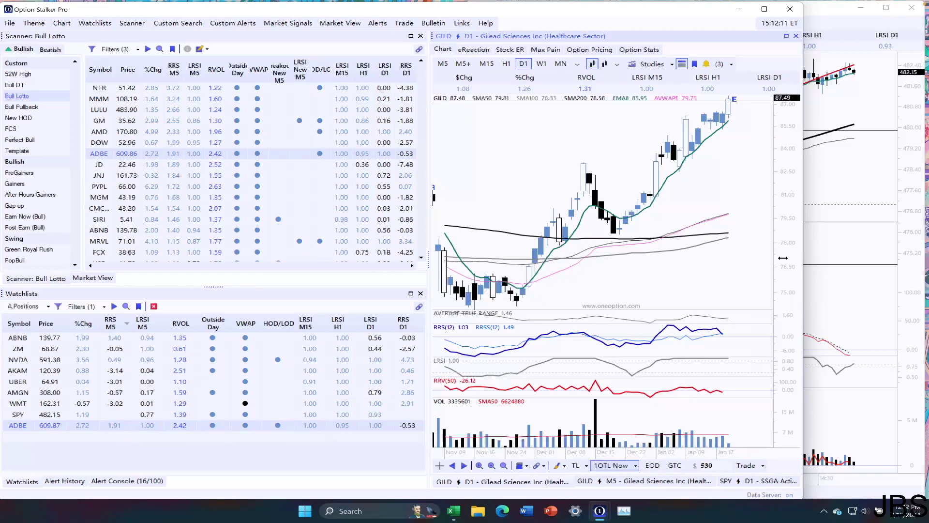
# Recheck GILD's 5-minute chart, and load ADBE to review its option chain and recent orders in the trade window.
pyautogui.click(590, 481)
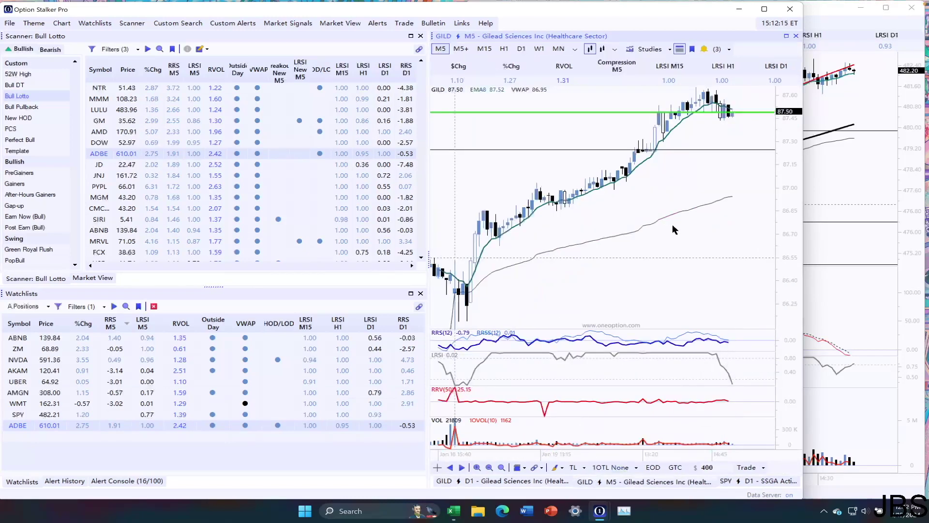
pyautogui.click(544, 481)
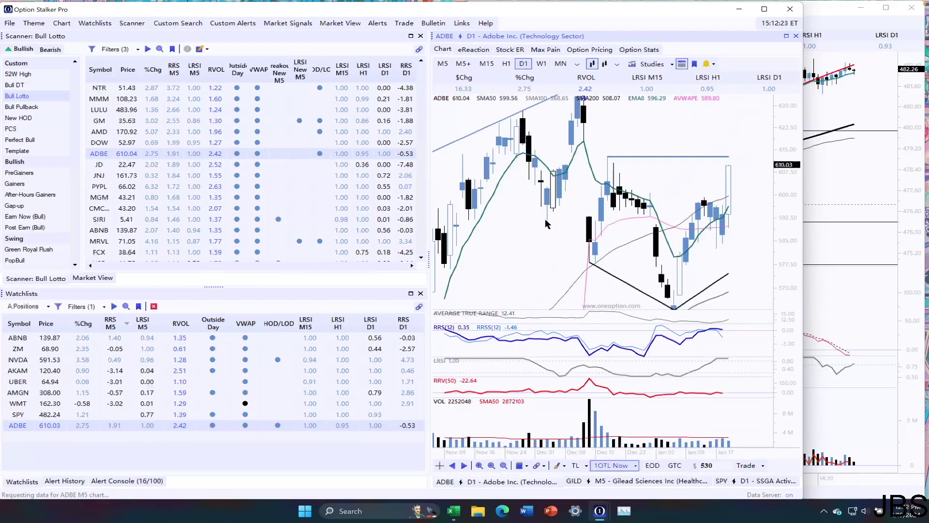
pyautogui.rightClick(533, 259)
pyautogui.click(549, 264)
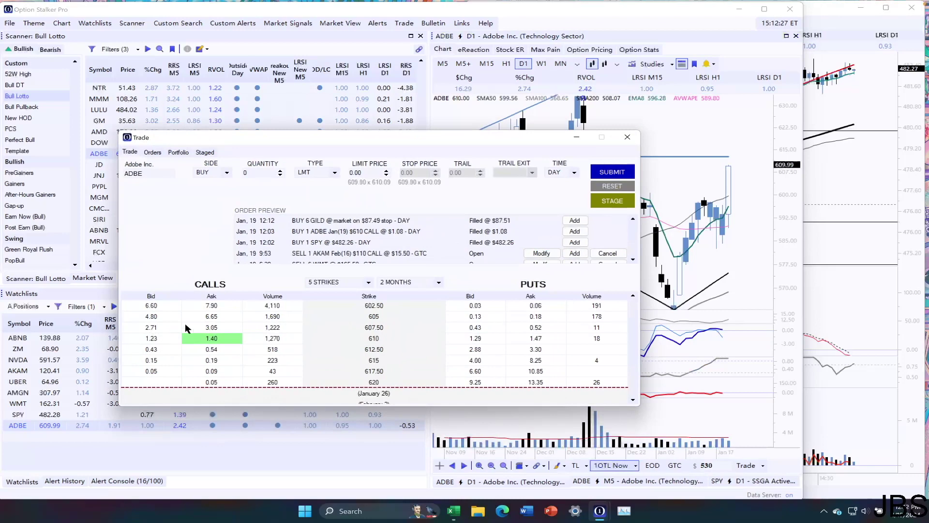
pyautogui.moveTo(487, 141); pyautogui.dragTo(475, 128)
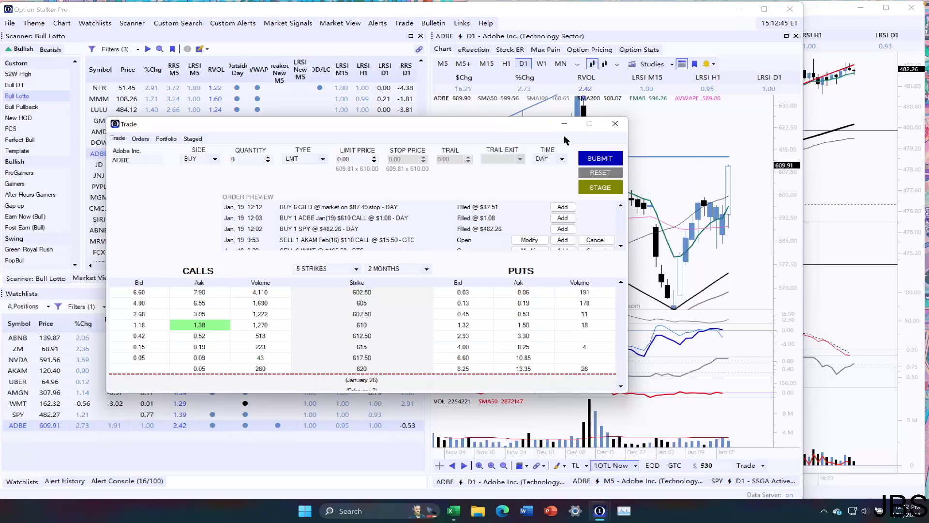
pyautogui.click(675, 123)
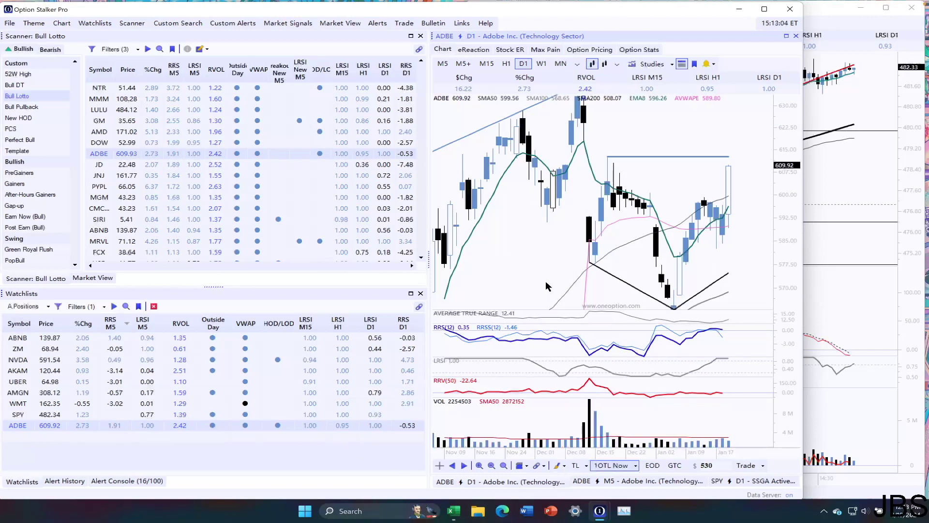
# Load GILD again, review its 5-minute chart, and compress the price scale on its daily chart.
pyautogui.write('GILD')
pyautogui.press('Return')
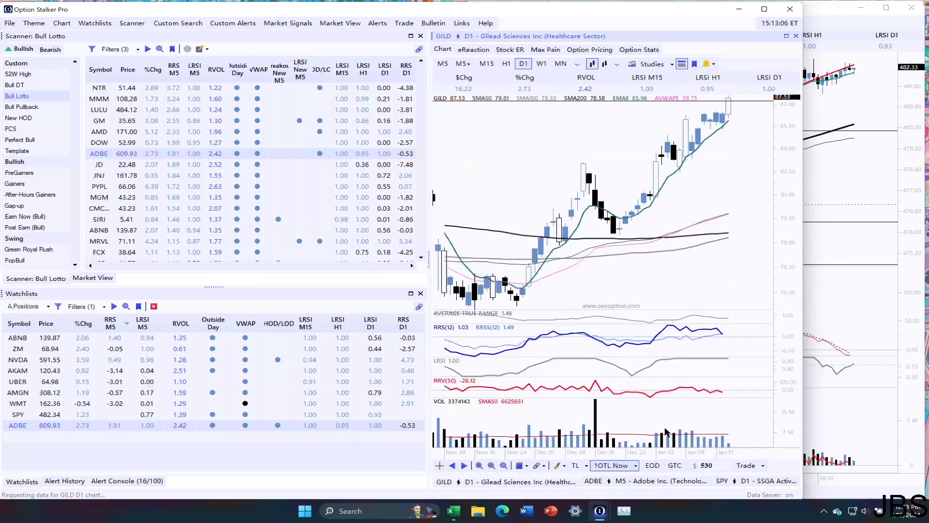
pyautogui.hotkey('ctrl', 'Tab')
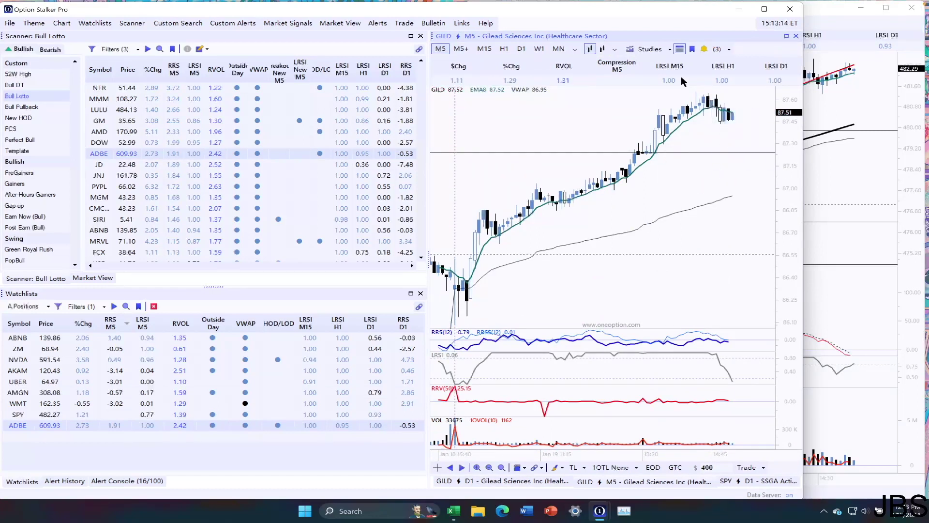
pyautogui.click(562, 481)
pyautogui.moveTo(788, 148); pyautogui.dragTo(787, 178)
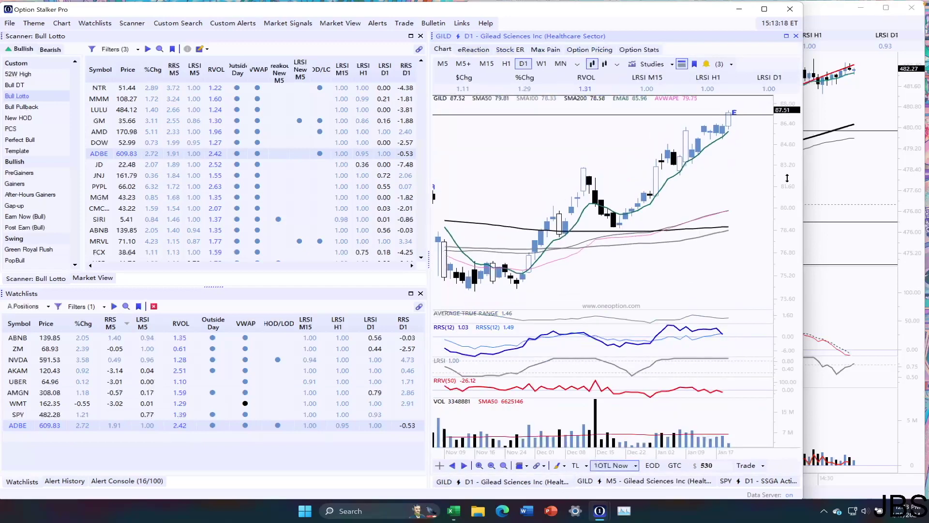
pyautogui.moveTo(774, 124); pyautogui.dragTo(776, 146)
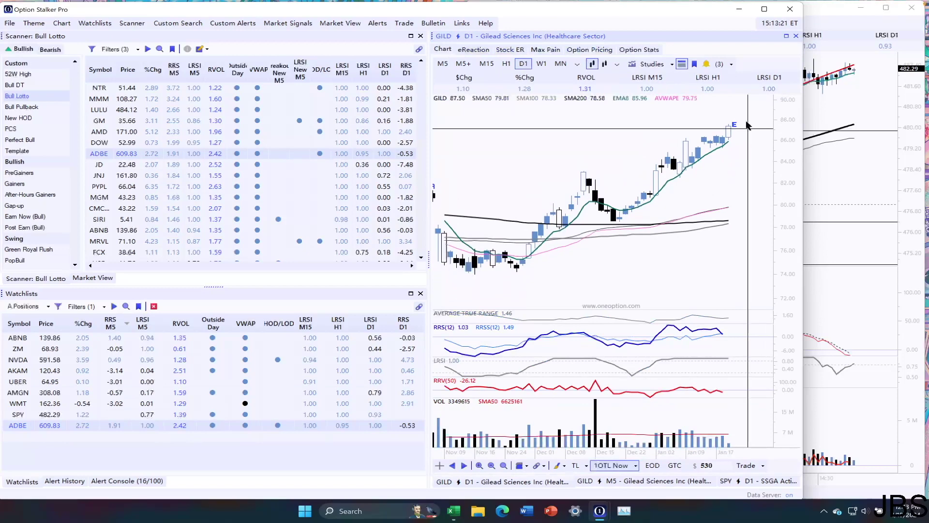
# Examine GILD's daily price history back to late 2022 against the horizontal resistance lines, and return to the recent months.
pyautogui.scroll(-3, 685, 238)
pyautogui.scroll(-10, 660, 216)
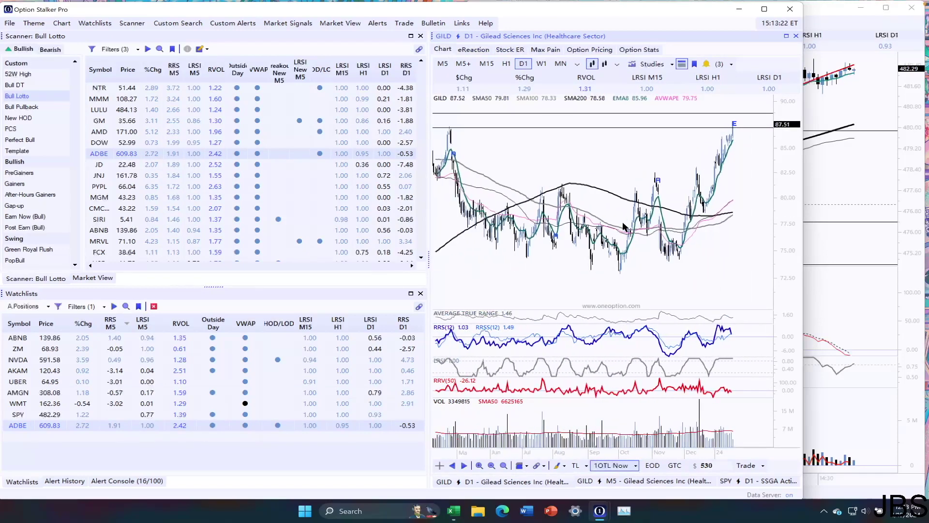
pyautogui.scroll(-3, 573, 199)
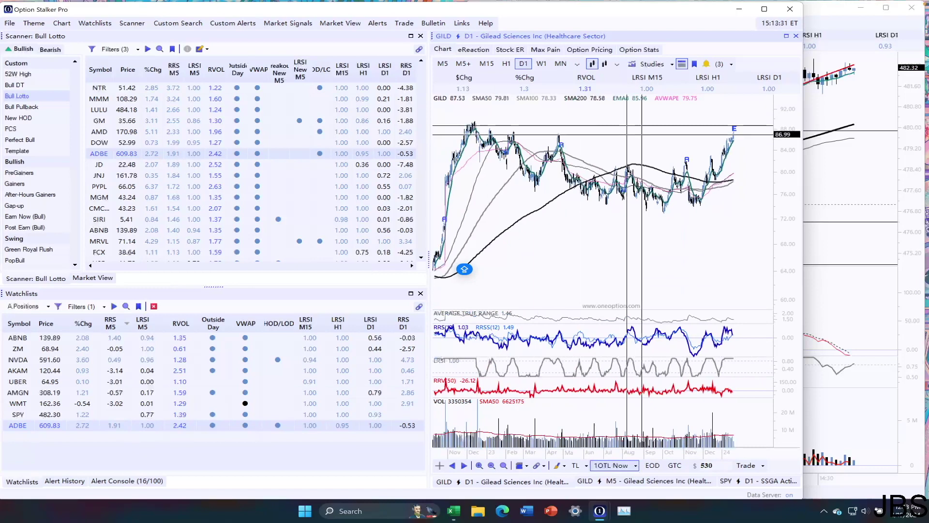
pyautogui.scroll(8, 734, 128)
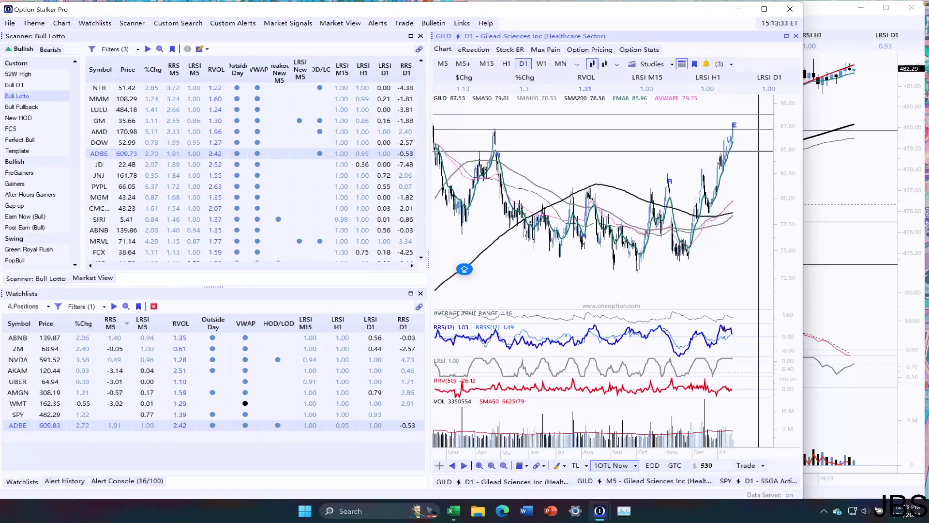
pyautogui.scroll(4, 742, 149)
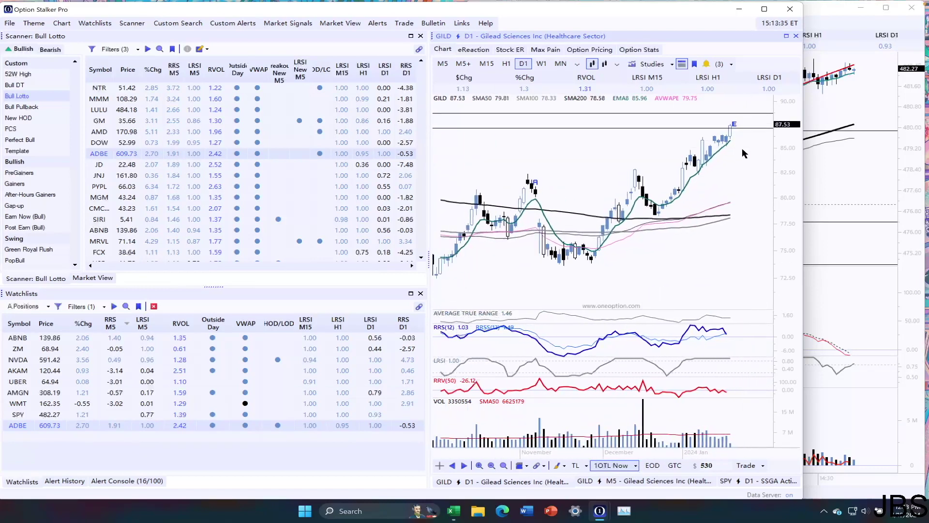
pyautogui.scroll(2, 737, 154)
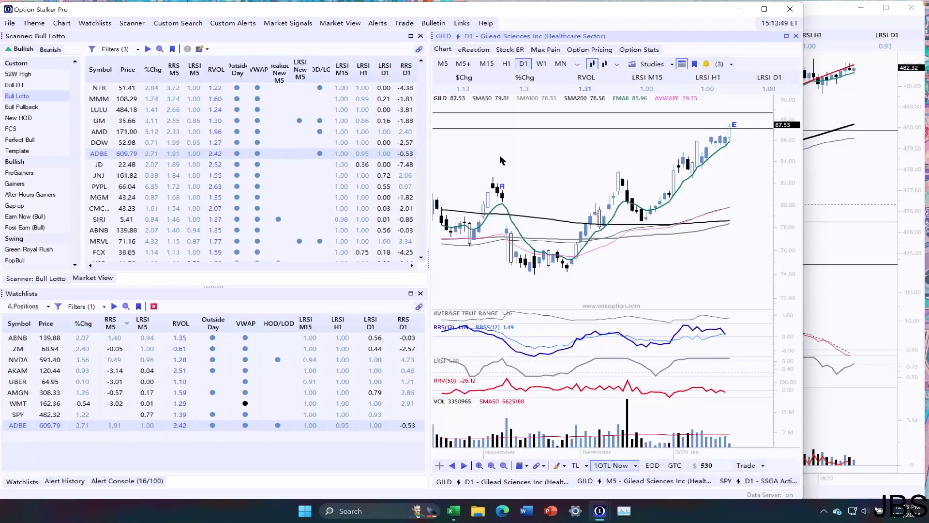
# Load COST and review its daily and 5-minute charts.
pyautogui.write('COST')
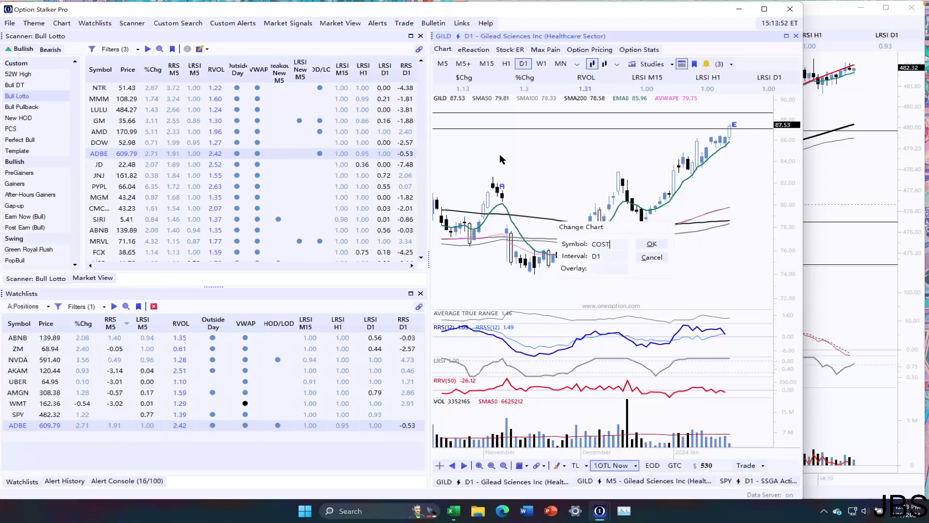
pyautogui.press('Return')
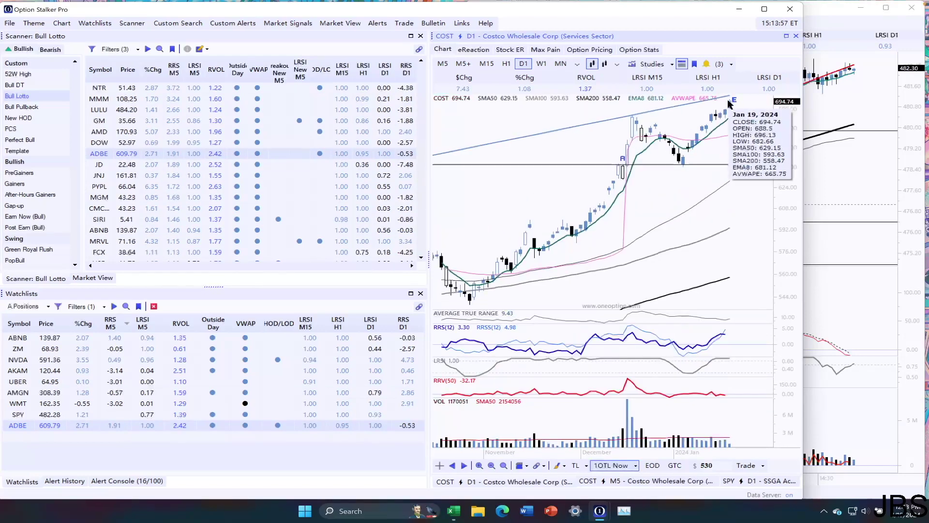
pyautogui.click(630, 481)
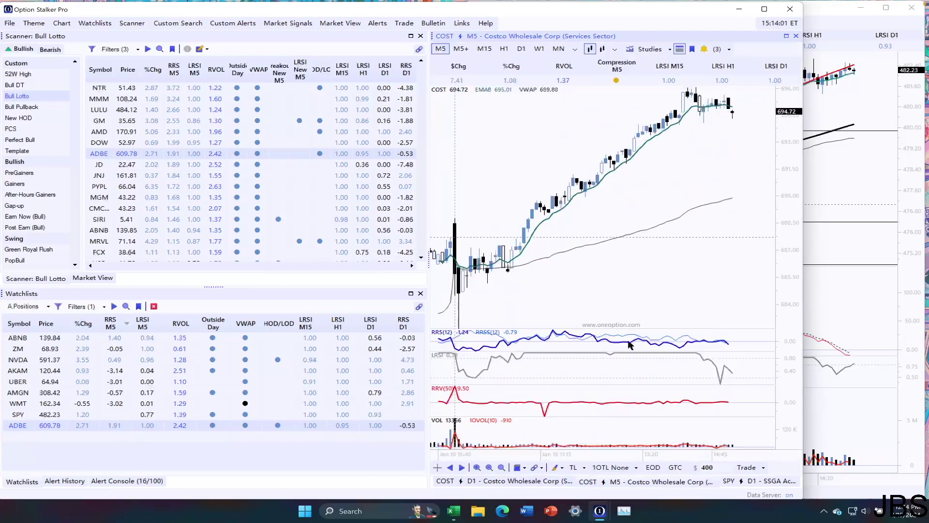
pyautogui.click(547, 482)
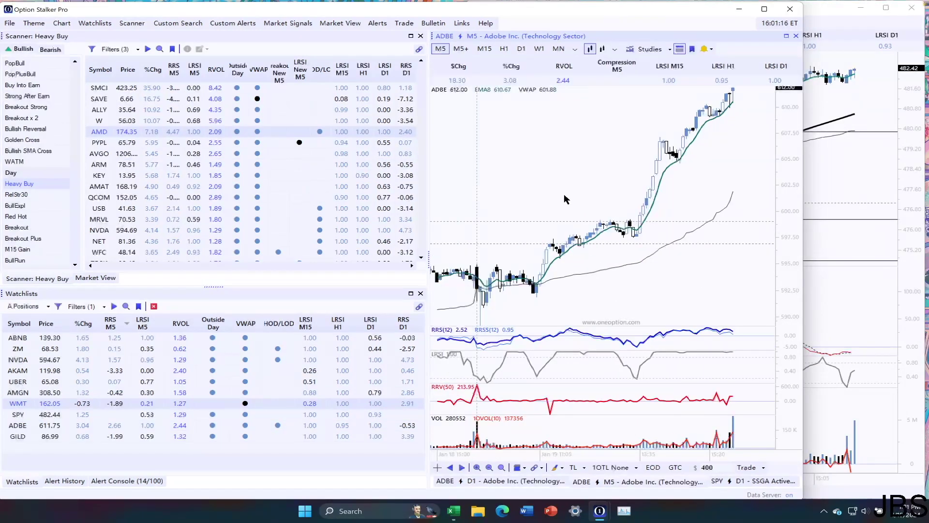
# Review the filled buy and sell orders for the ADBE $610 call in the trade window.
pyautogui.rightClick(542, 189)
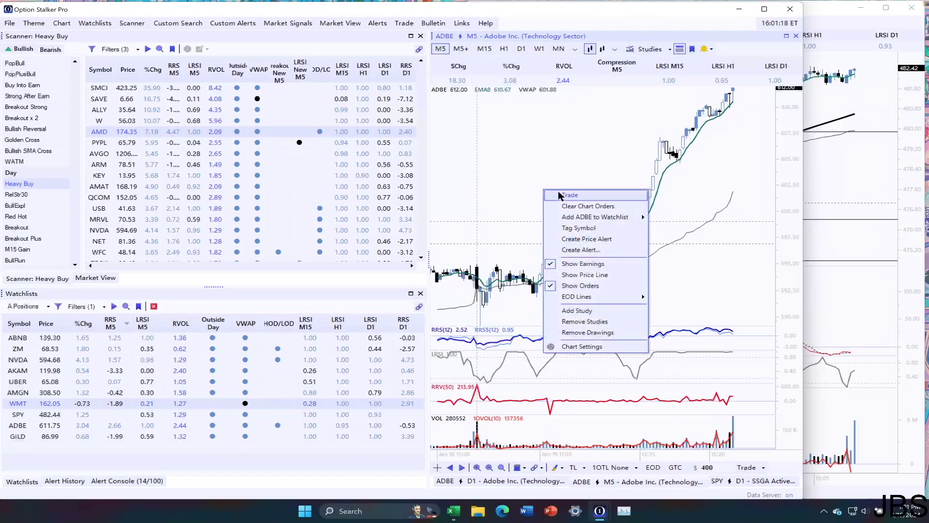
pyautogui.click(559, 191)
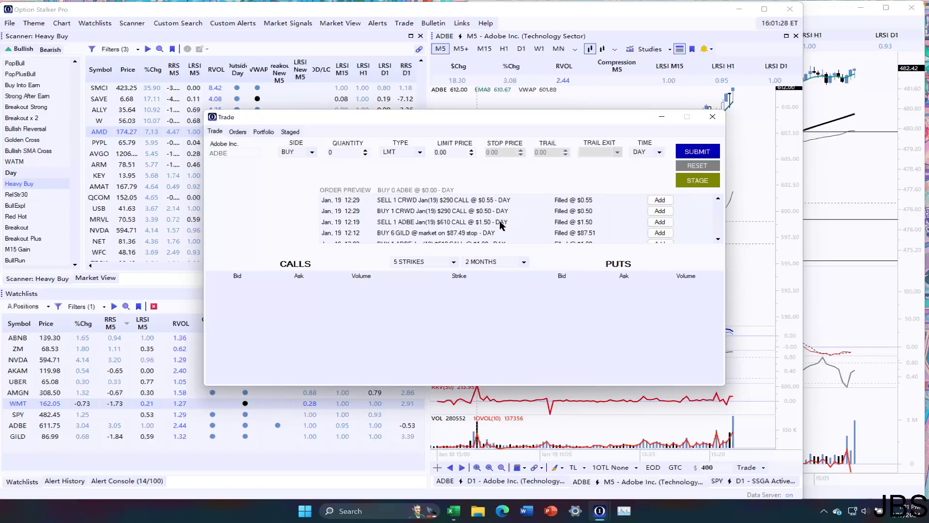
pyautogui.click(719, 240)
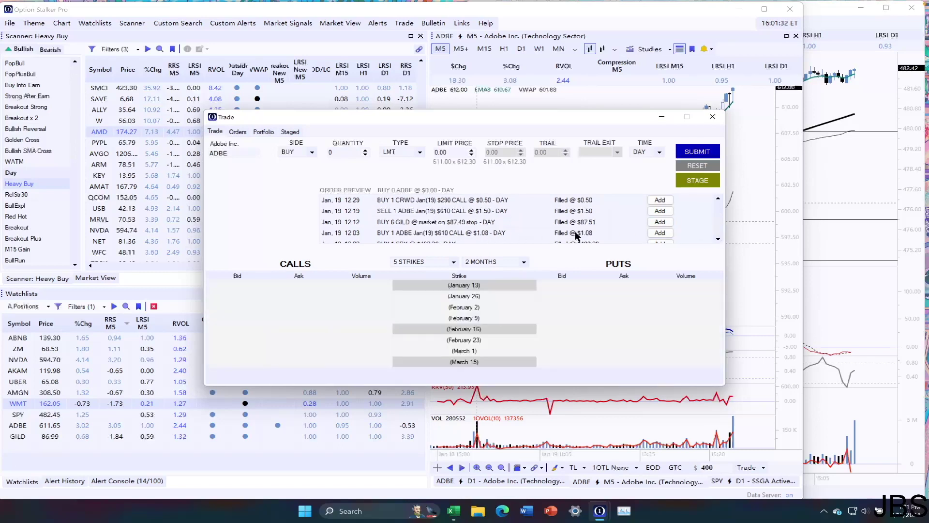
pyautogui.click(713, 116)
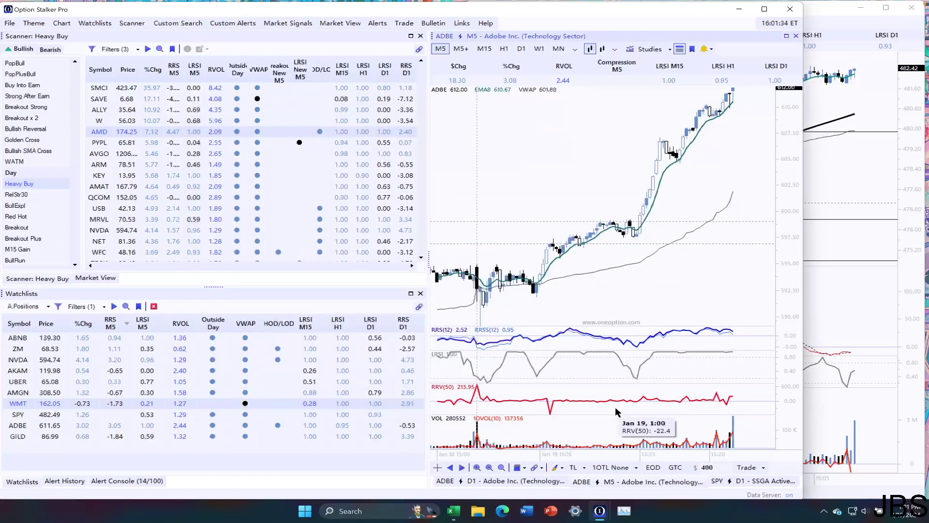
# Examine the January 19 candles on ADBE's 5-minute chart, and recheck the ADBE call's order times in the trade window.
pyautogui.scroll(2, 731, 119)
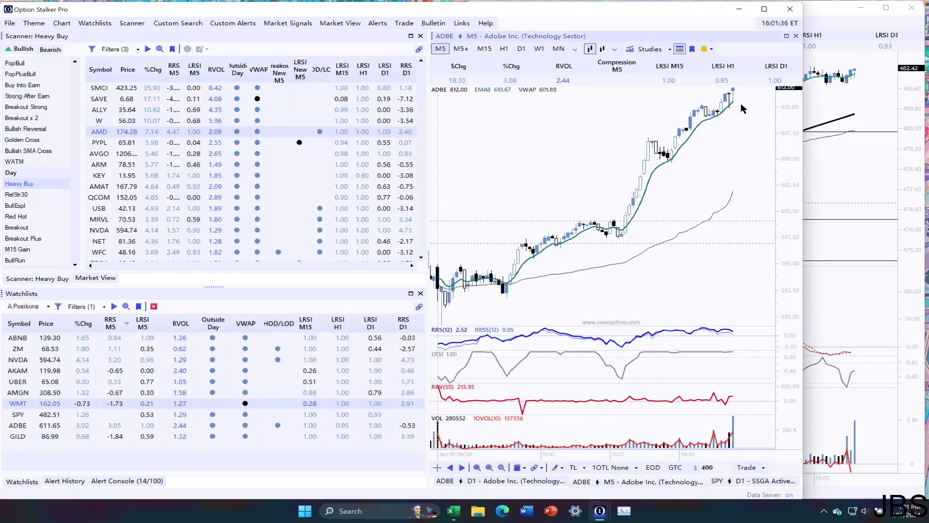
pyautogui.moveTo(705, 119)
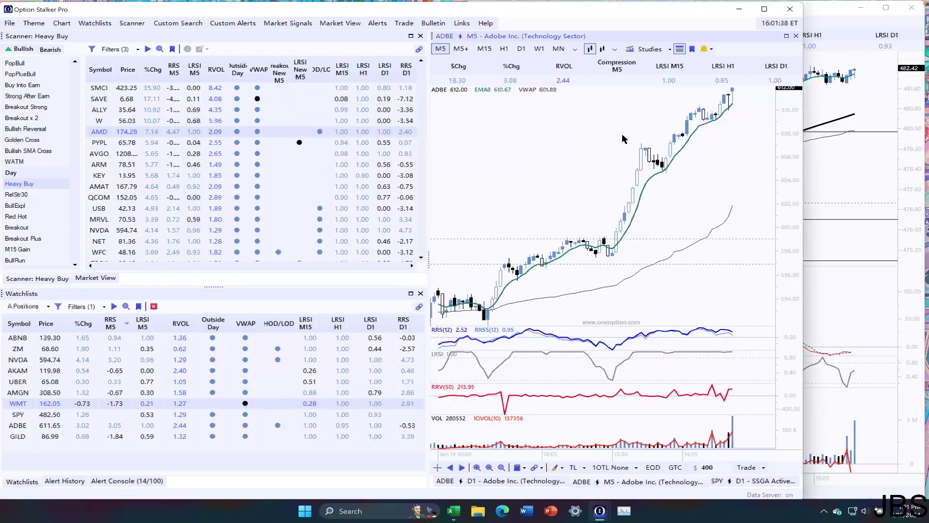
pyautogui.rightClick(664, 131)
pyautogui.click(688, 141)
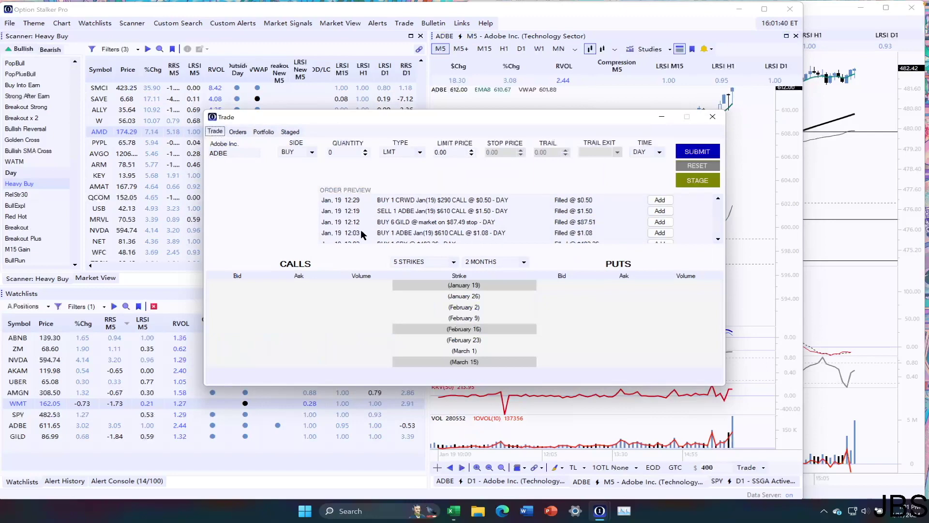
pyautogui.click(712, 116)
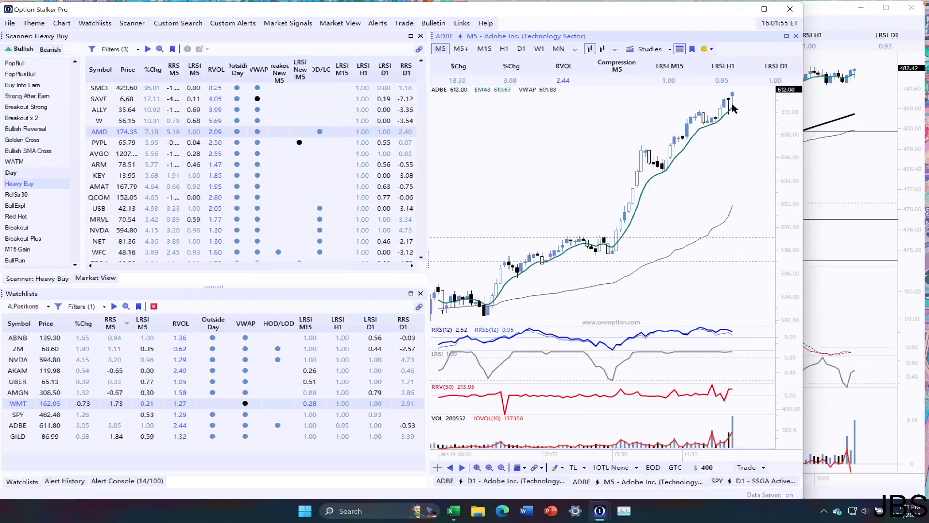
# Compare ADBE's latest 5-minute candles with the SPY 5-minute chart in the separate window.
pyautogui.moveTo(726, 104)
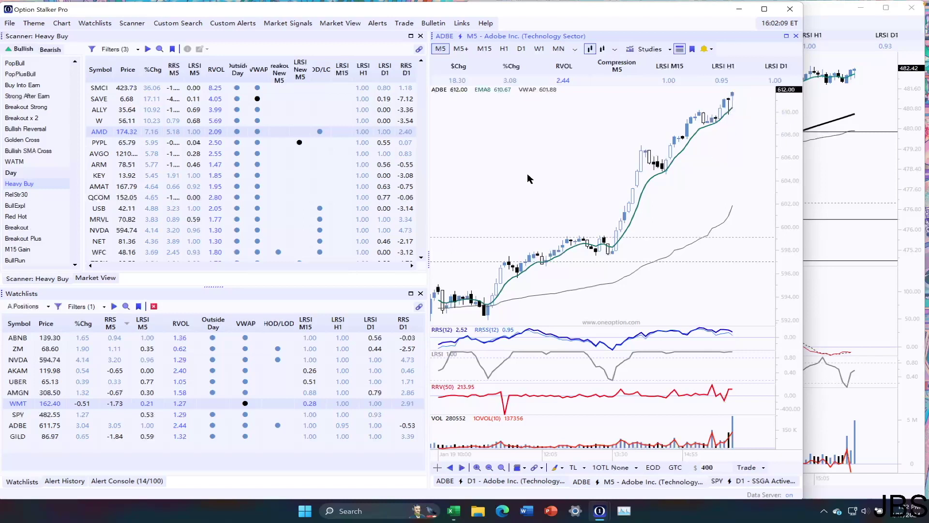
pyautogui.click(855, 105)
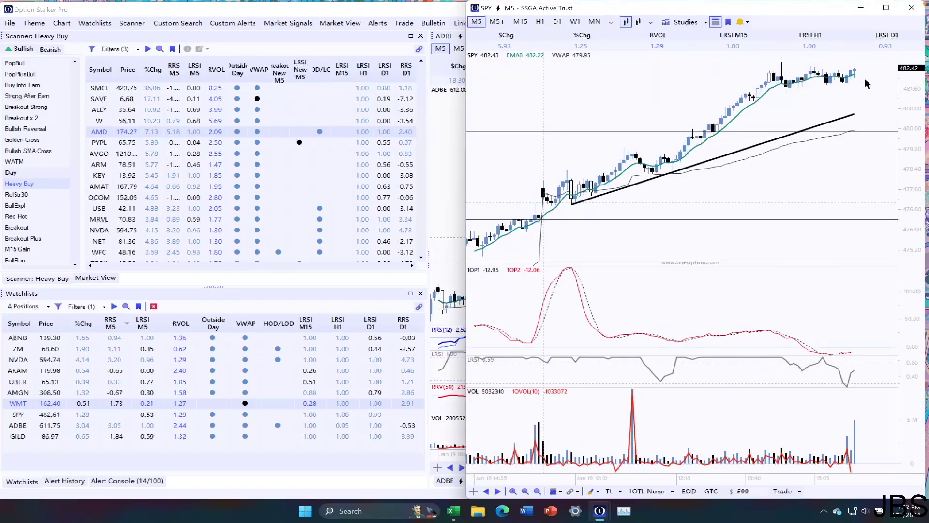
pyautogui.click(451, 178)
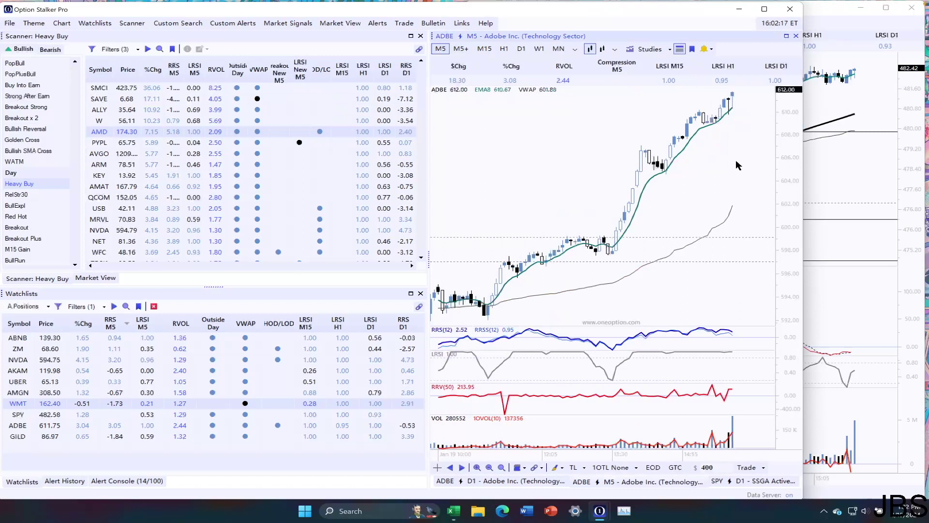
pyautogui.moveTo(707, 121)
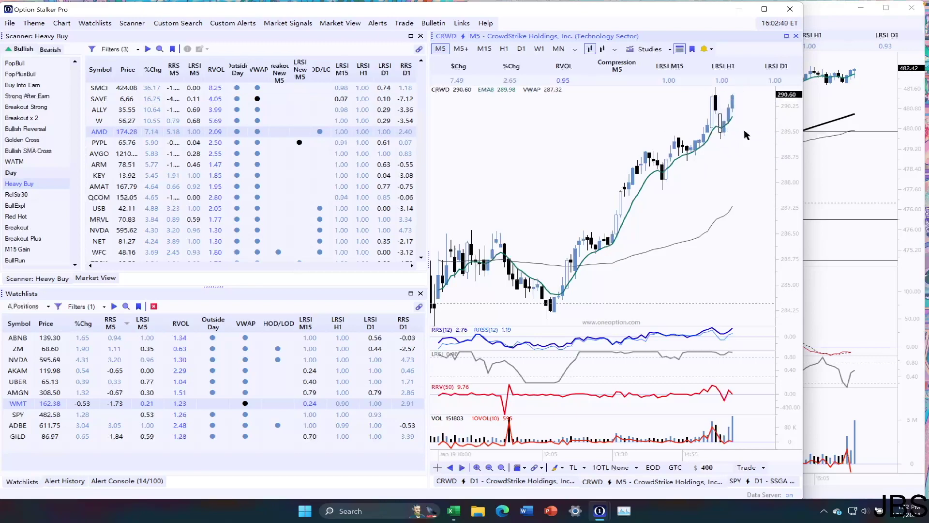
# Review the CRWD call order fills and the January 19 option chain in the trade window.
pyautogui.rightClick(634, 128)
pyautogui.click(658, 133)
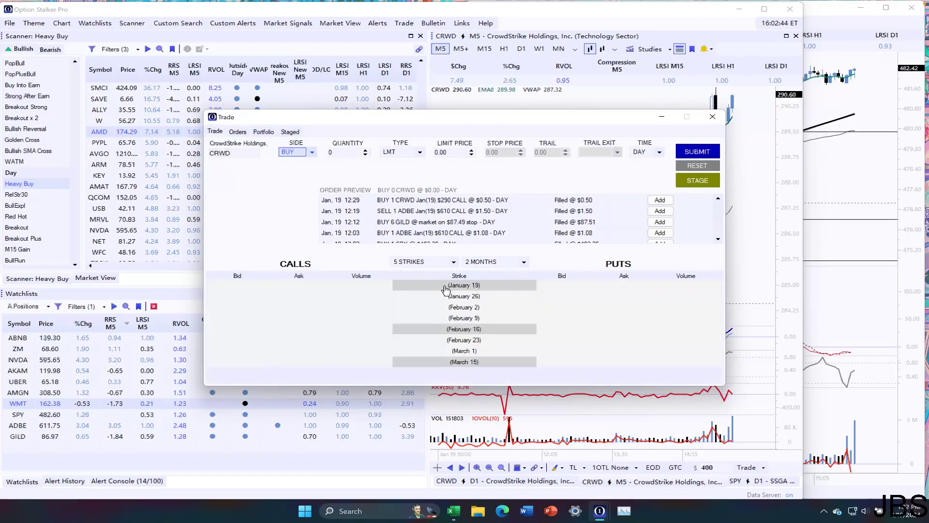
pyautogui.click(439, 286)
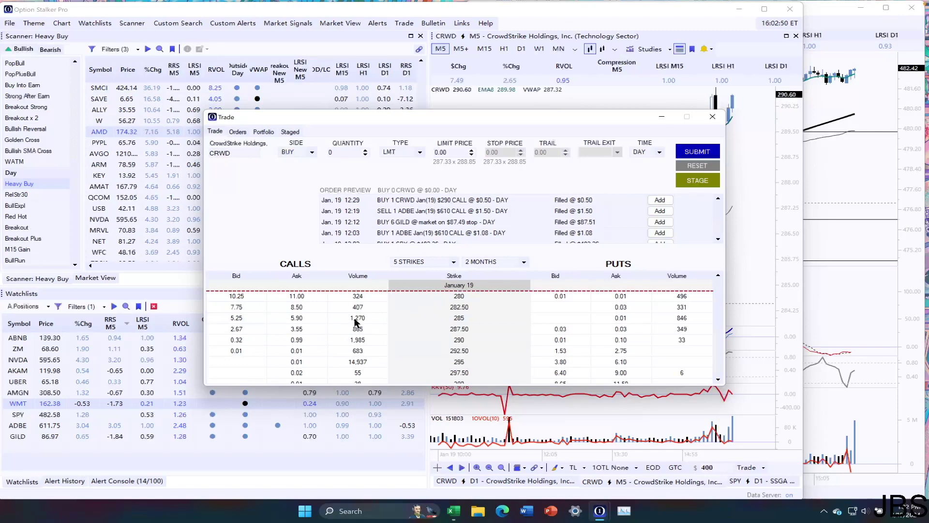
pyautogui.click(661, 117)
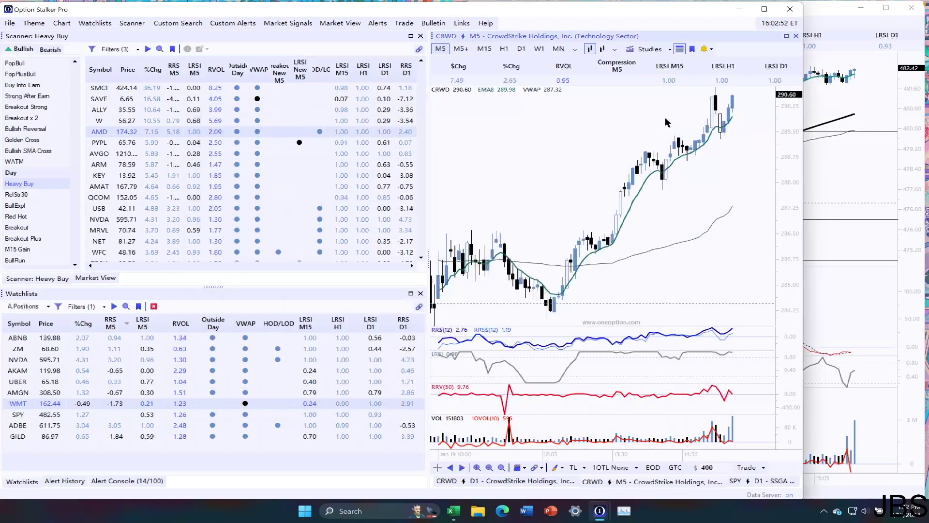